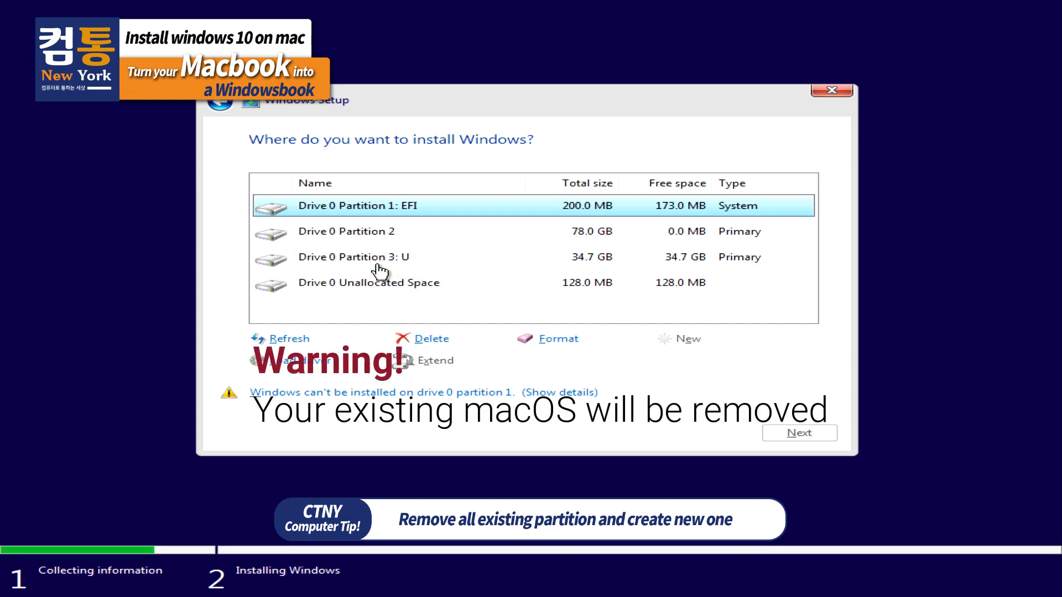
# Format Drive 0 Partition 3 and confirm that its data will be erased.
pyautogui.click(385, 261)
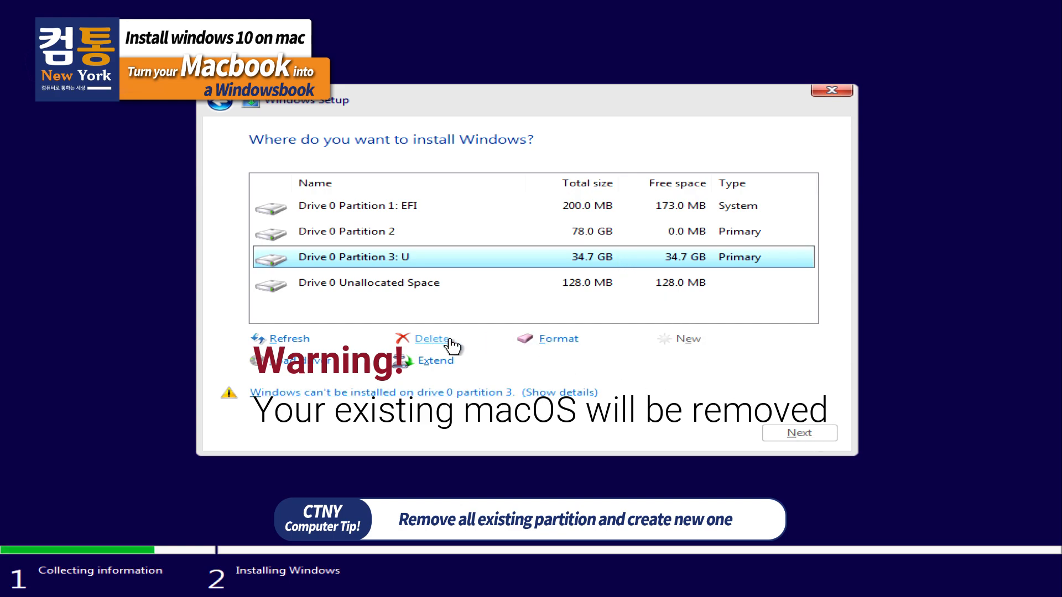
pyautogui.click(560, 339)
pyautogui.click(694, 359)
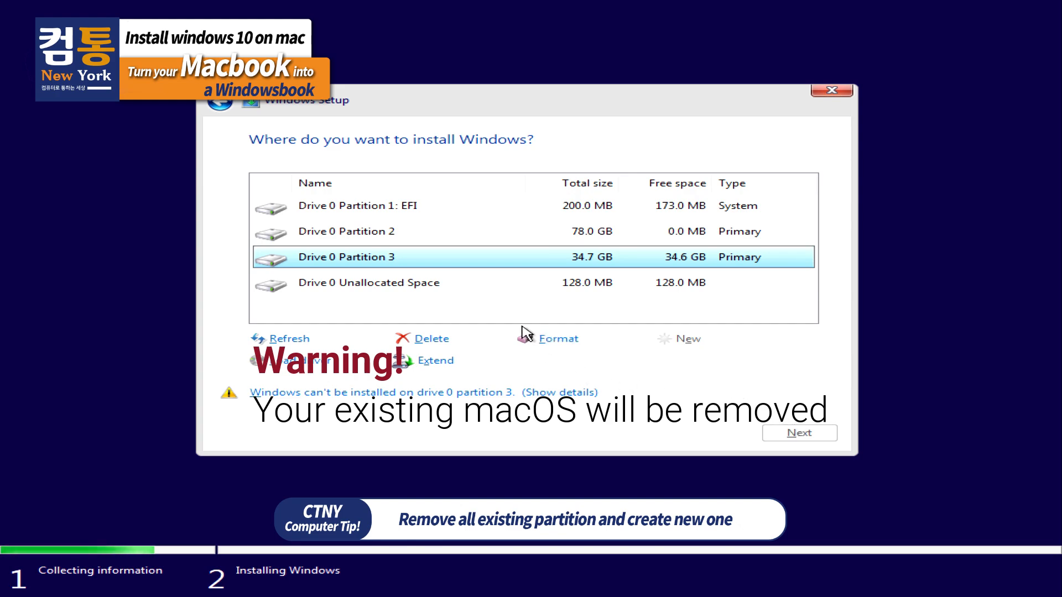
pyautogui.click(412, 284)
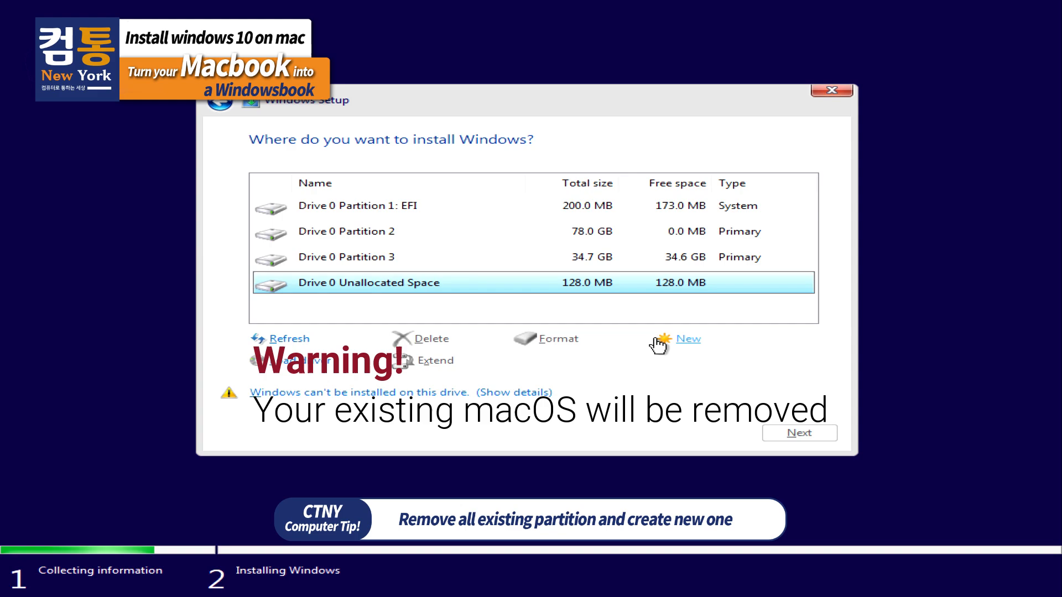
# Delete Drive 0 Partition 3, Partition 2 and the EFI Partition 1, confirming each data-loss warning.
pyautogui.click(358, 259)
pyautogui.click(429, 338)
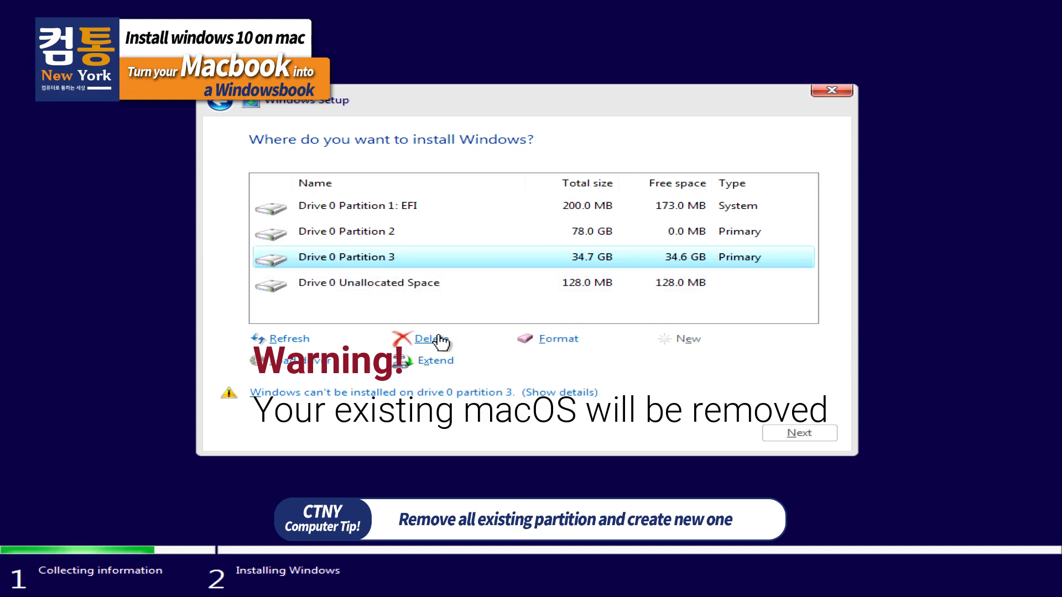
pyautogui.click(669, 362)
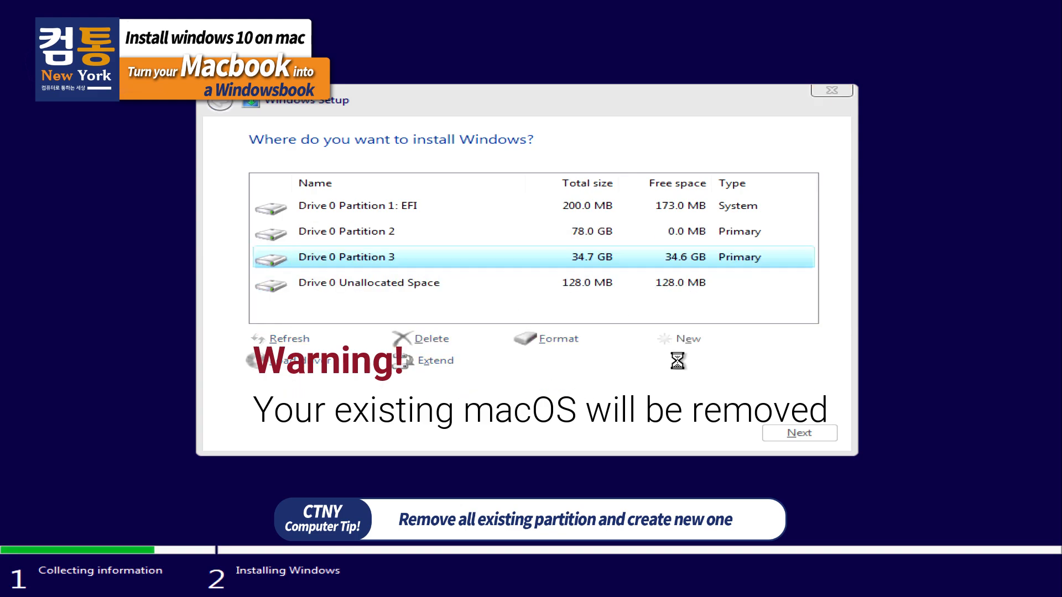
pyautogui.click(394, 233)
pyautogui.click(429, 339)
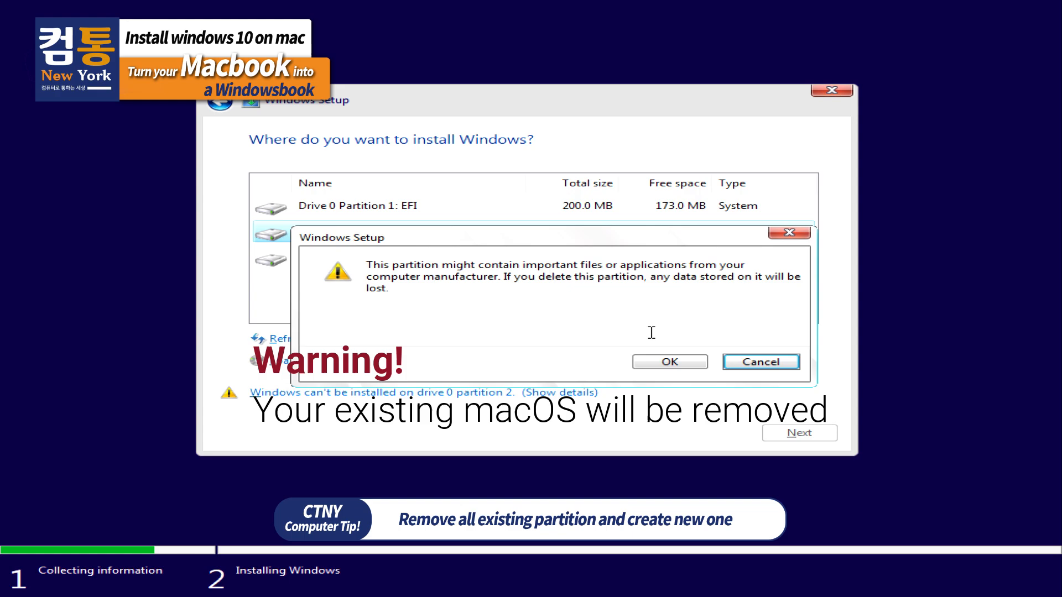
pyautogui.click(673, 363)
pyautogui.click(434, 339)
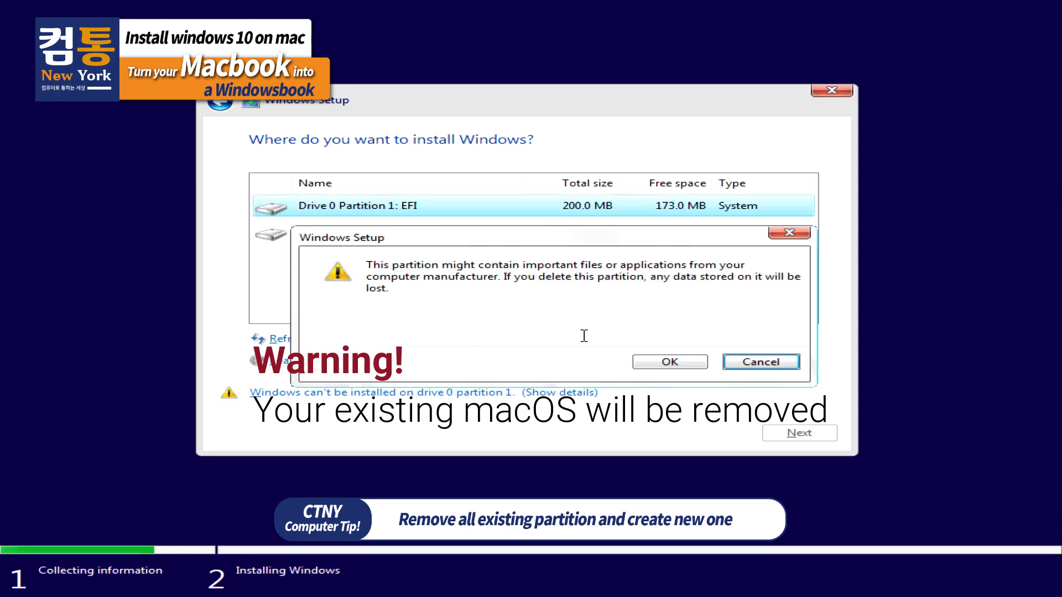
pyautogui.click(679, 365)
# Create a new 115711 MB partition from the Drive 0 unallocated space and confirm the additional system partitions.
pyautogui.click(701, 339)
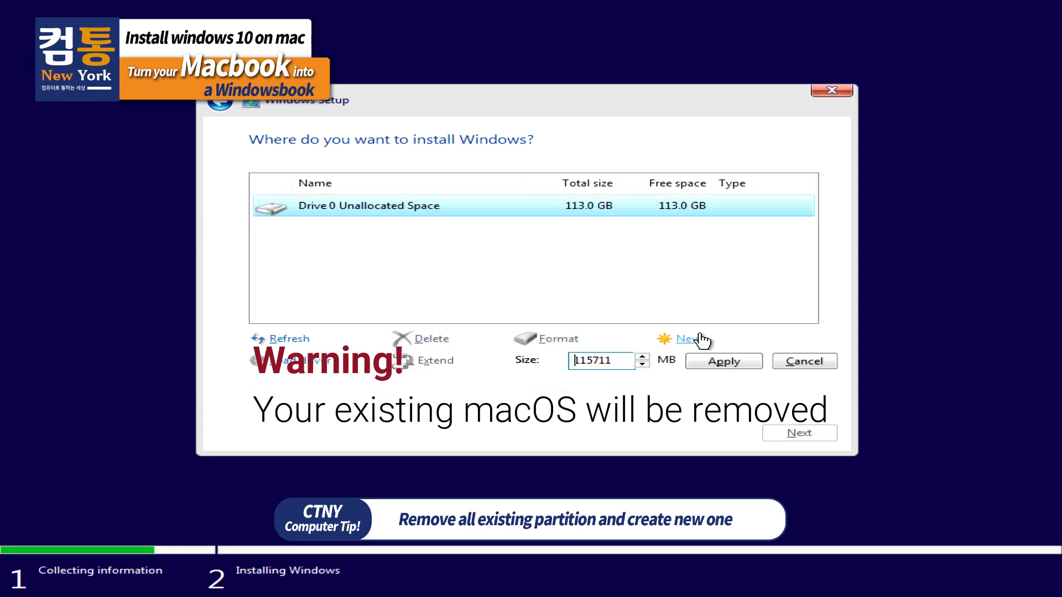
pyautogui.click(721, 360)
pyautogui.click(670, 363)
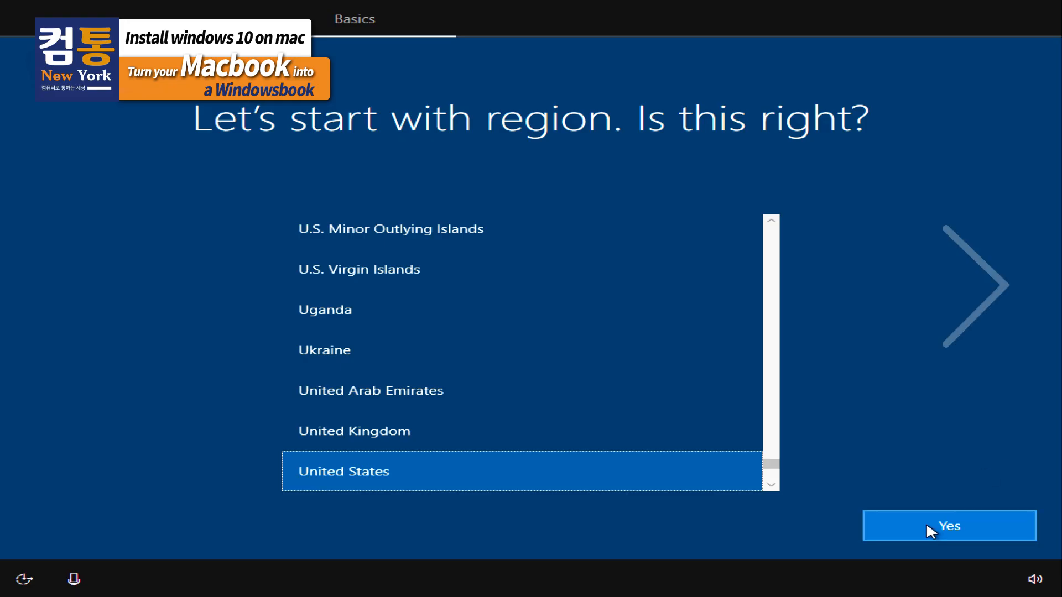
# Accept the United States region, the account name "user" and the default privacy settings in the initial Windows configuration.
pyautogui.click(928, 525)
pyautogui.click(927, 526)
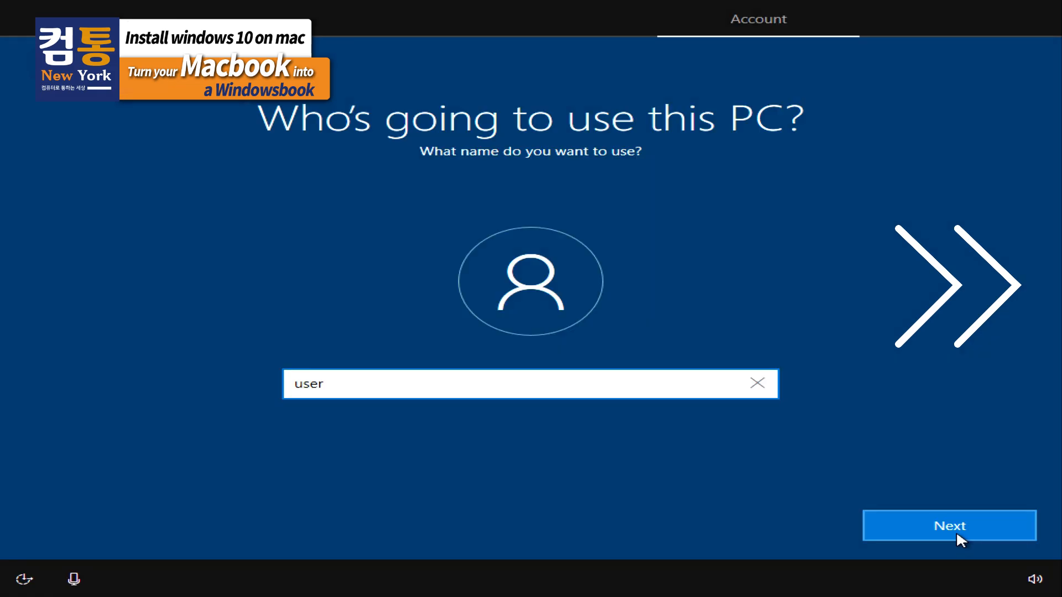
pyautogui.click(913, 520)
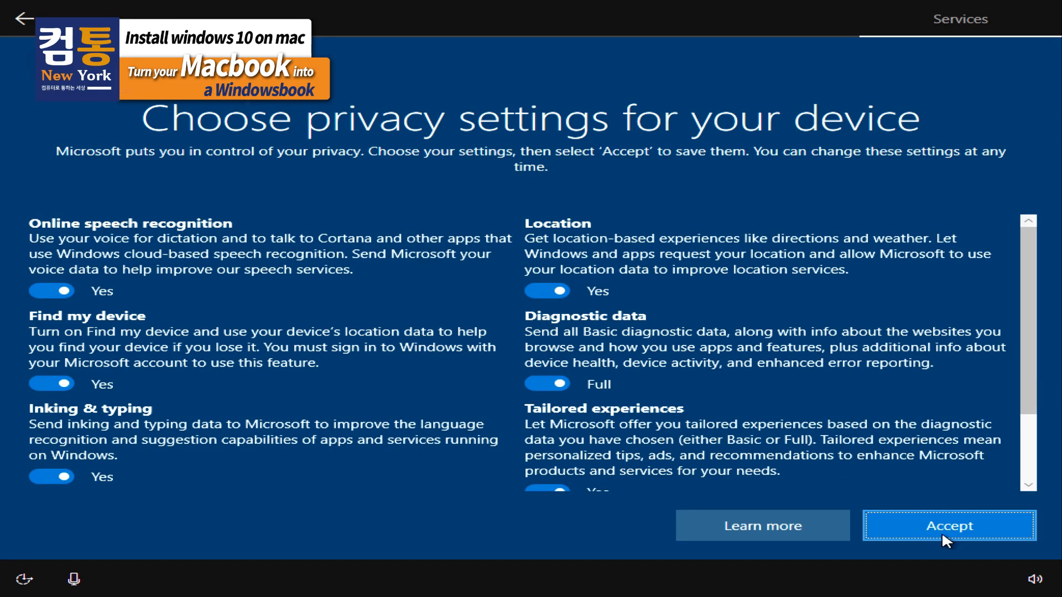
pyautogui.click(941, 532)
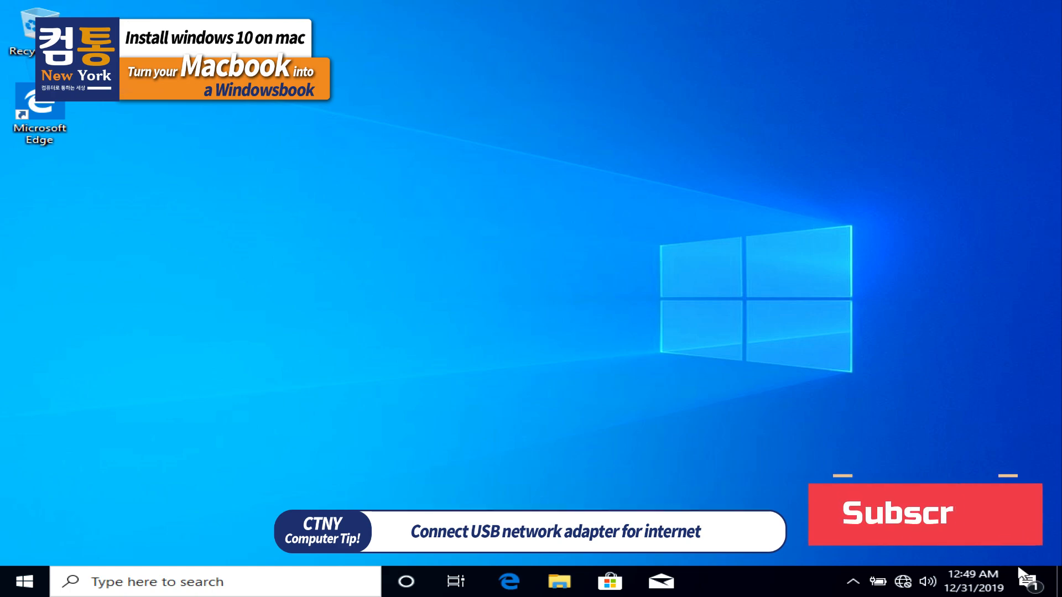
# Check the system notifications and the available network connections.
pyautogui.click(1030, 587)
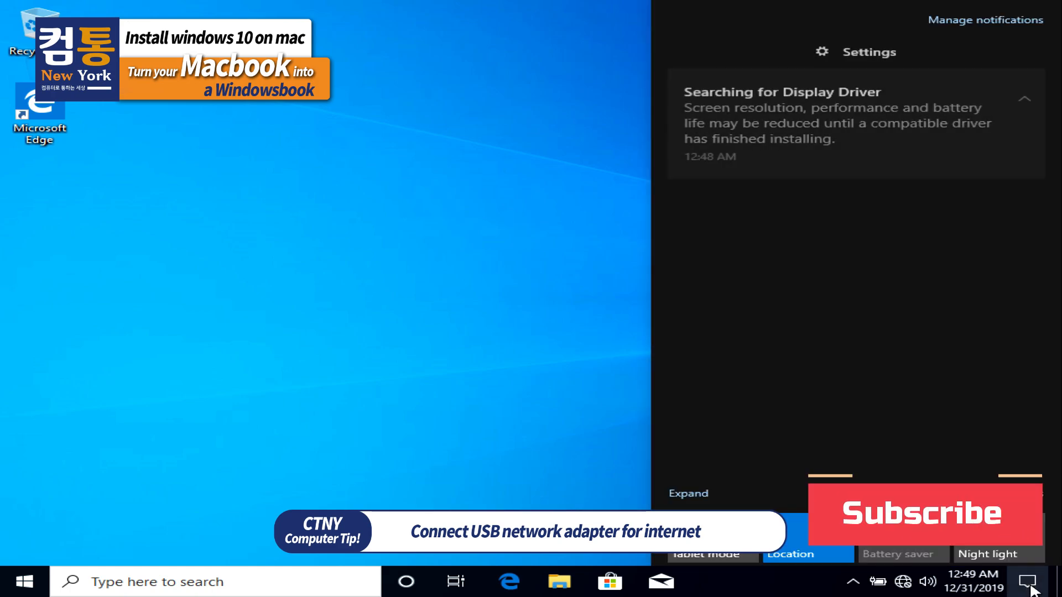
pyautogui.click(587, 313)
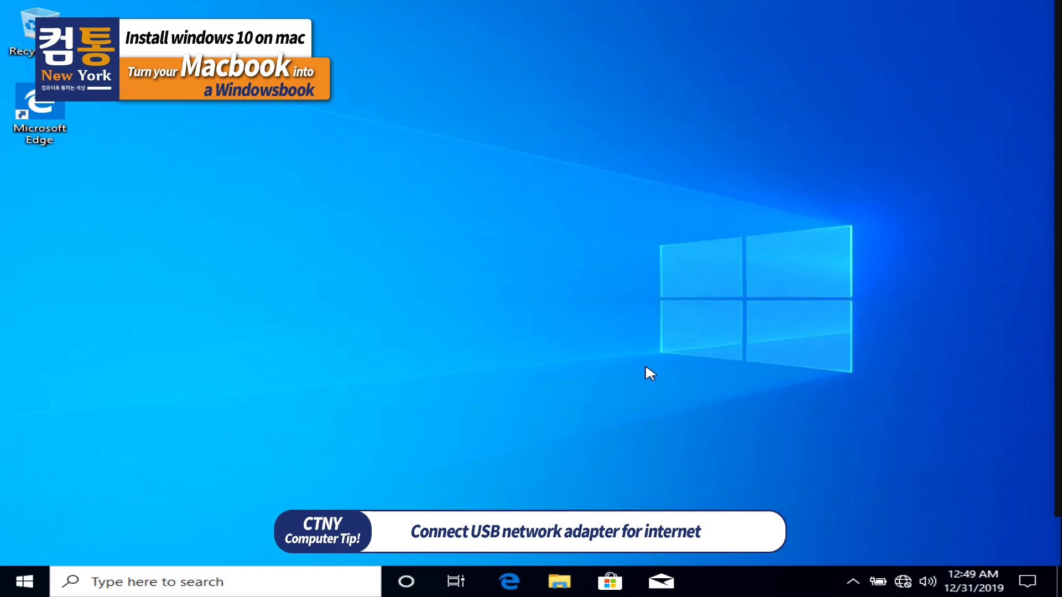
pyautogui.click(904, 579)
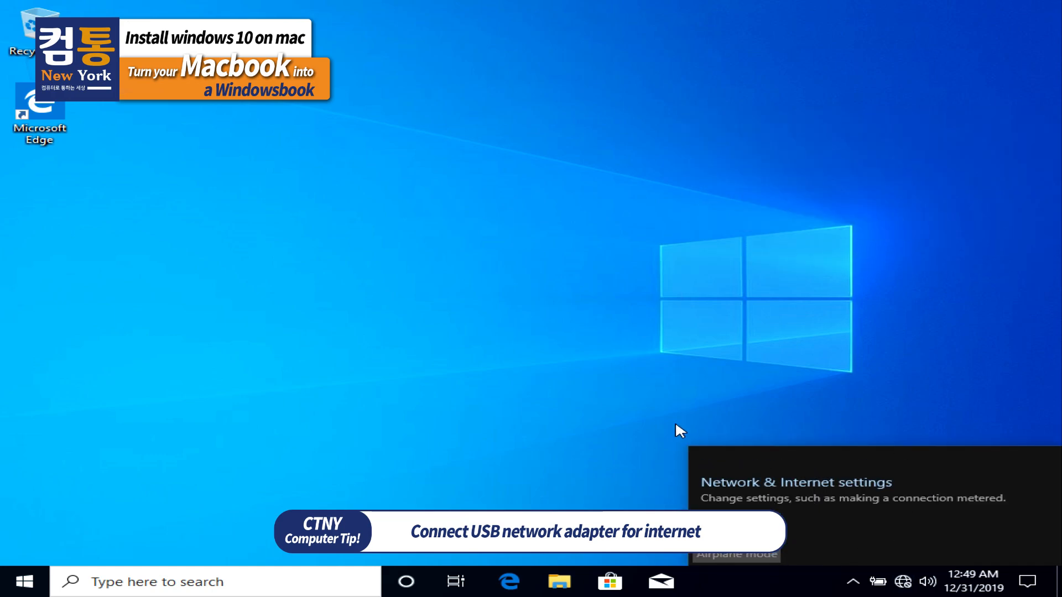
pyautogui.click(579, 361)
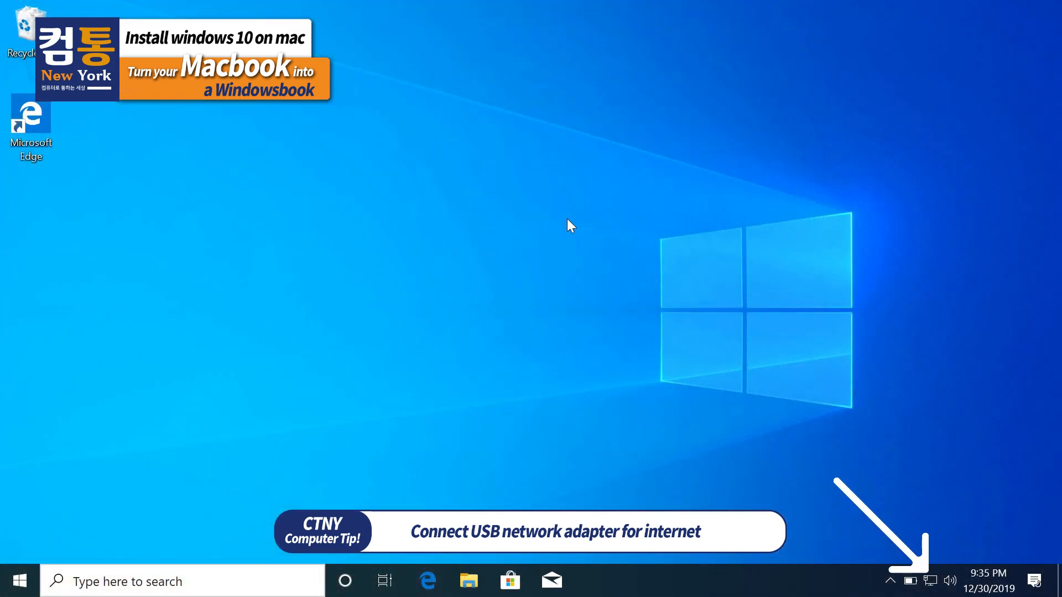
pyautogui.click(427, 580)
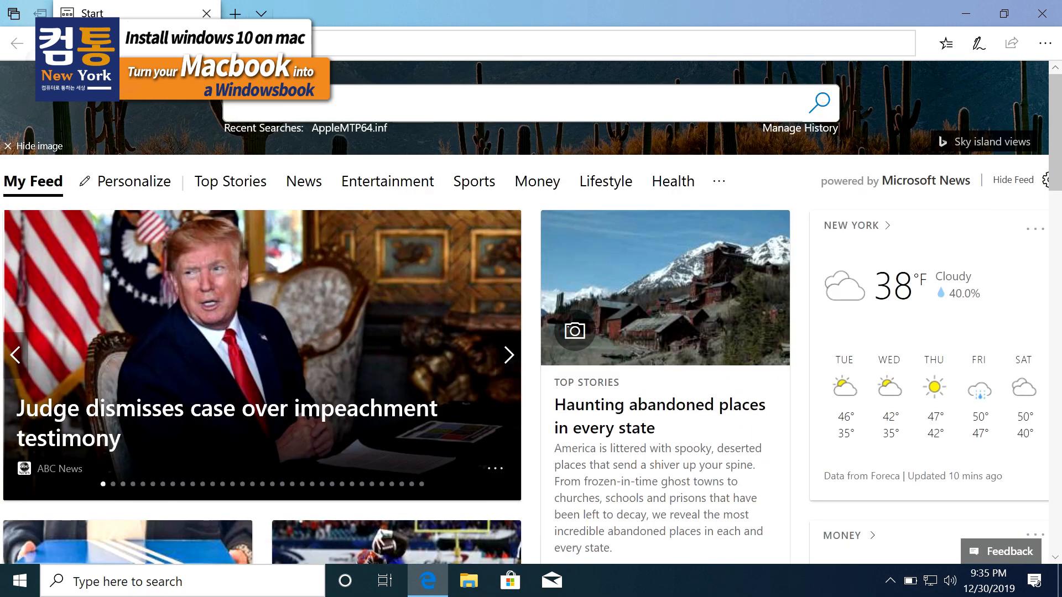
pyautogui.write('www.google.com')
pyautogui.press('Return')
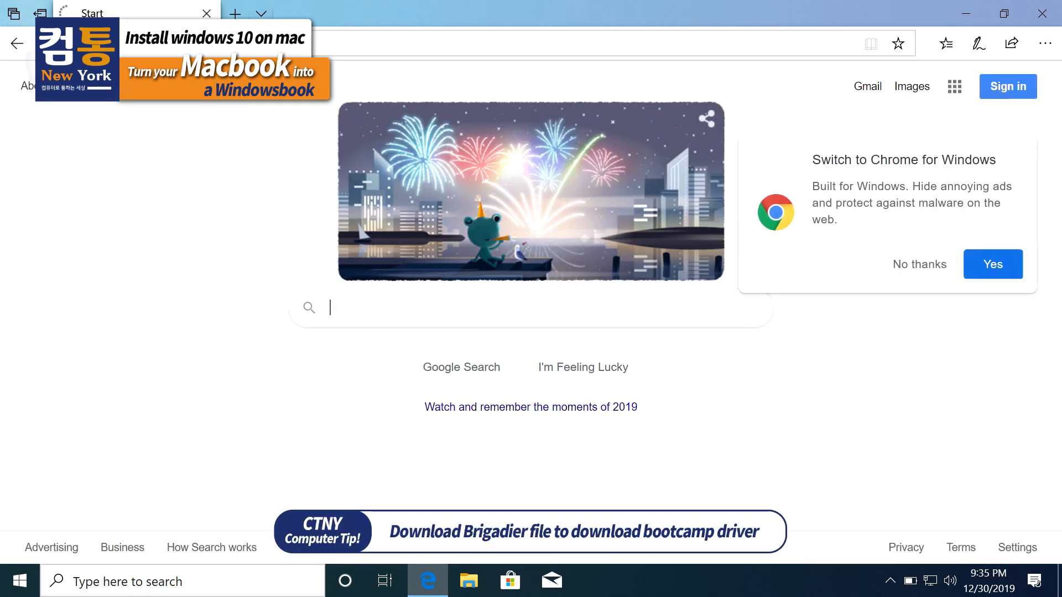
# Search Google for "brigadier download" and open the timsutton/brigadier releases page on GitHub.
pyautogui.write('b')
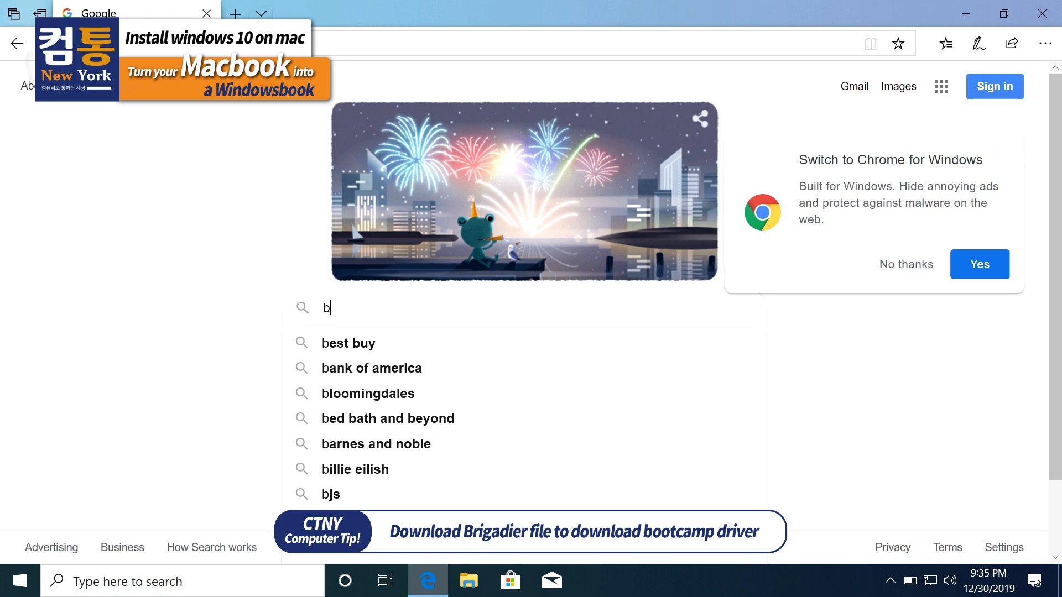
pyautogui.write('rigadier')
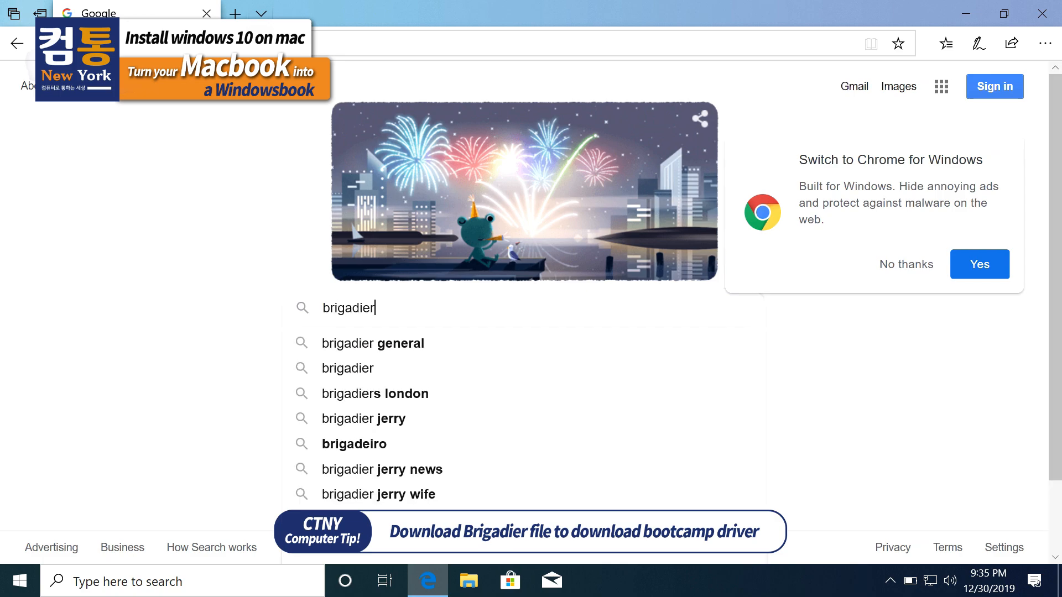
pyautogui.write(' dow')
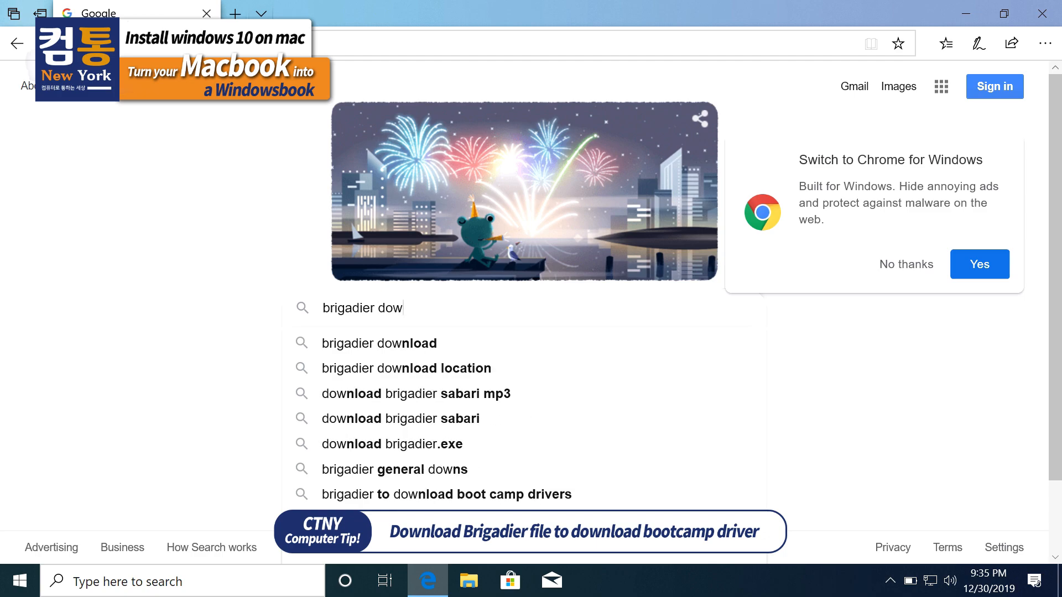
pyautogui.click(400, 346)
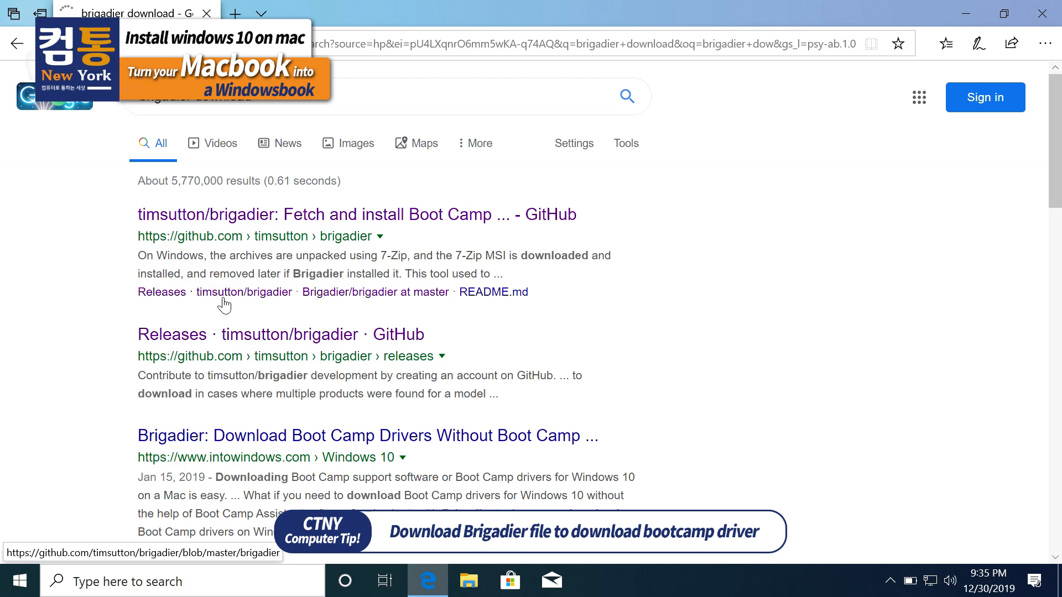
pyautogui.click(292, 336)
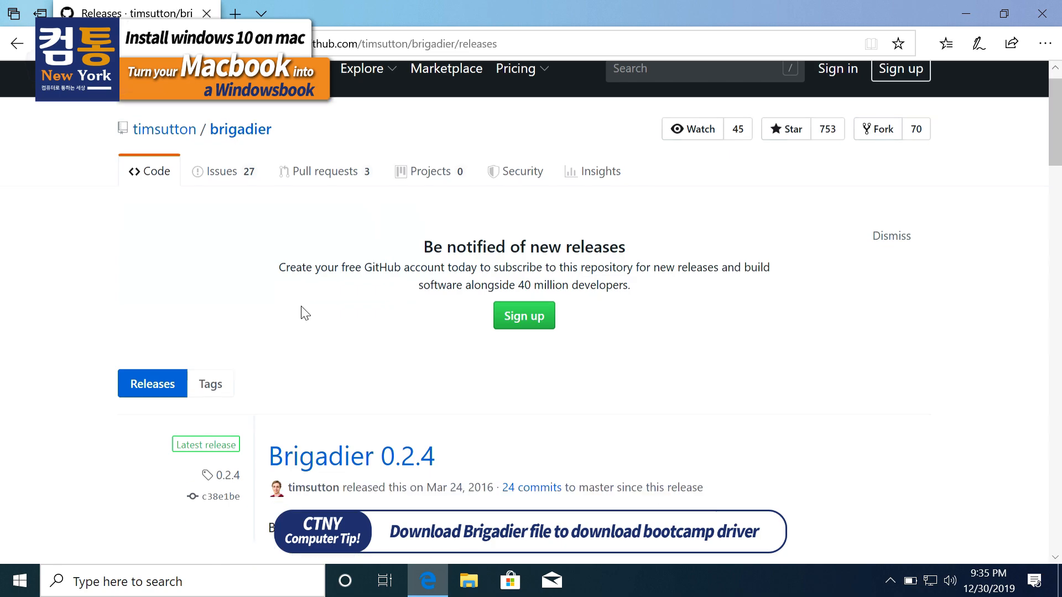
# Download and save brigadier.exe from the Brigadier 0.2.4 release assets, and check it in the download list.
pyautogui.scroll(-3, 298, 326)
pyautogui.scroll(-1, 304, 311)
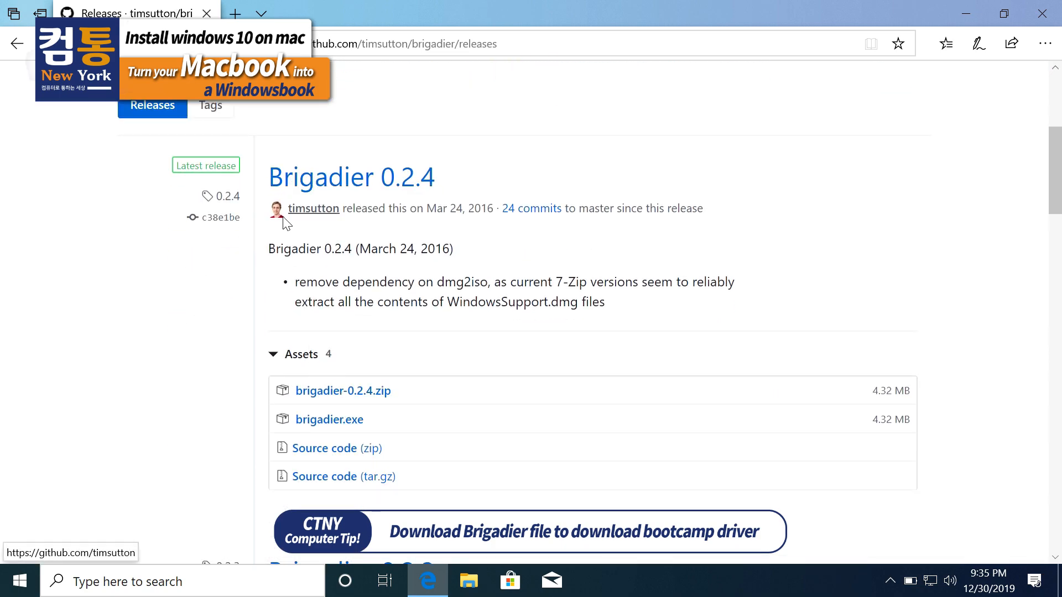
pyautogui.click(338, 423)
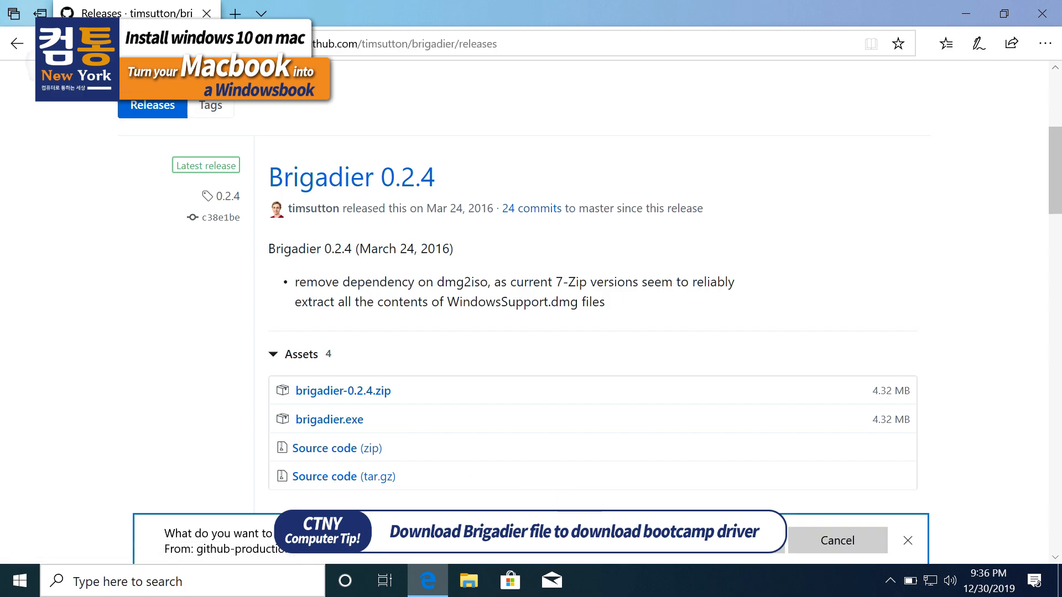
pyautogui.click(707, 541)
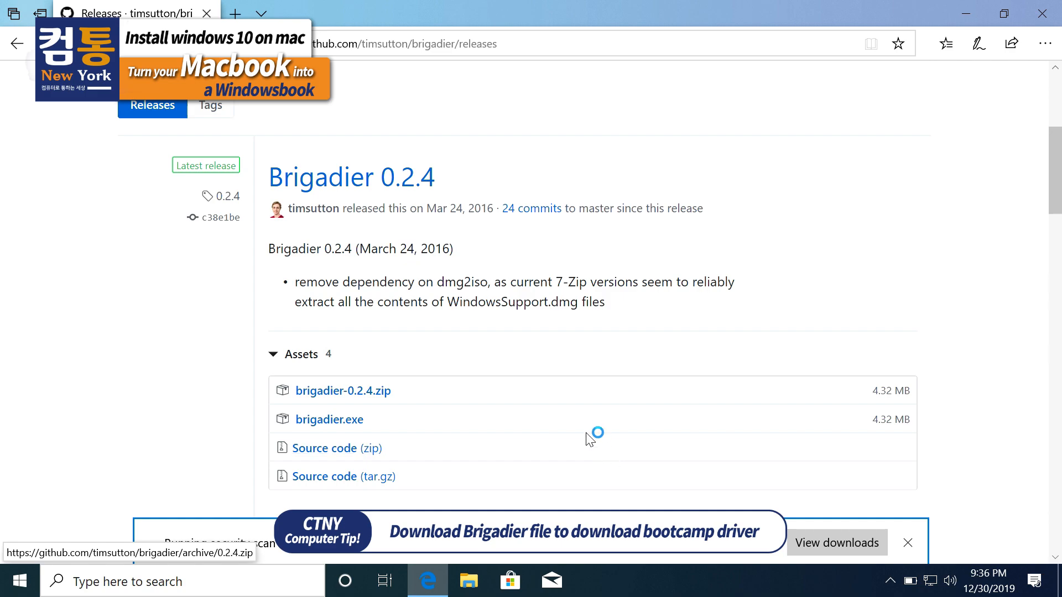
pyautogui.click(821, 536)
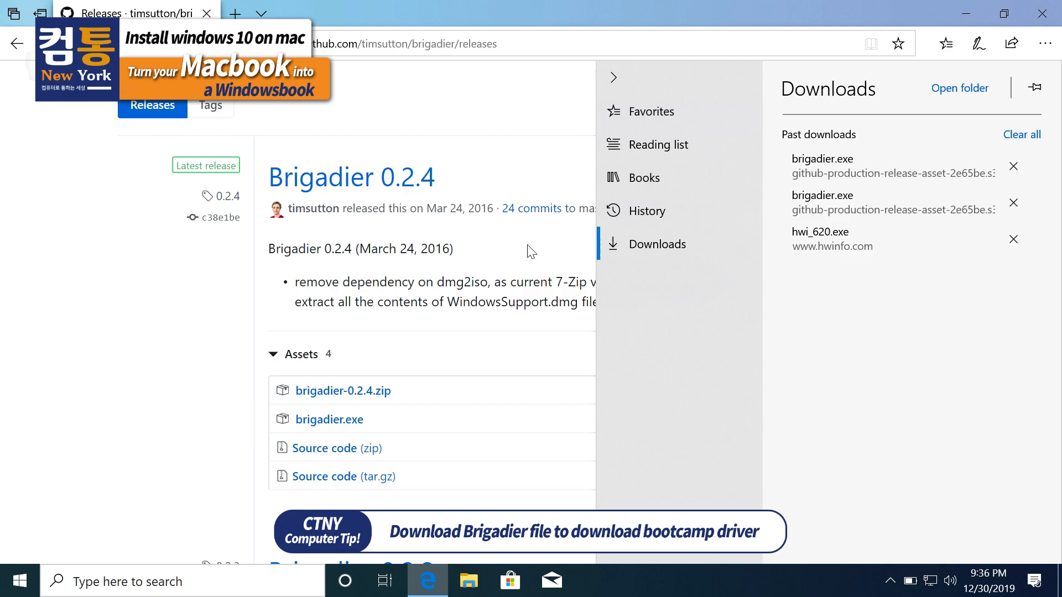
pyautogui.click(531, 252)
# Switch to File Explorer, run brigadier from the Downloads folder as administrator and allow it to make changes.
pyautogui.click(469, 578)
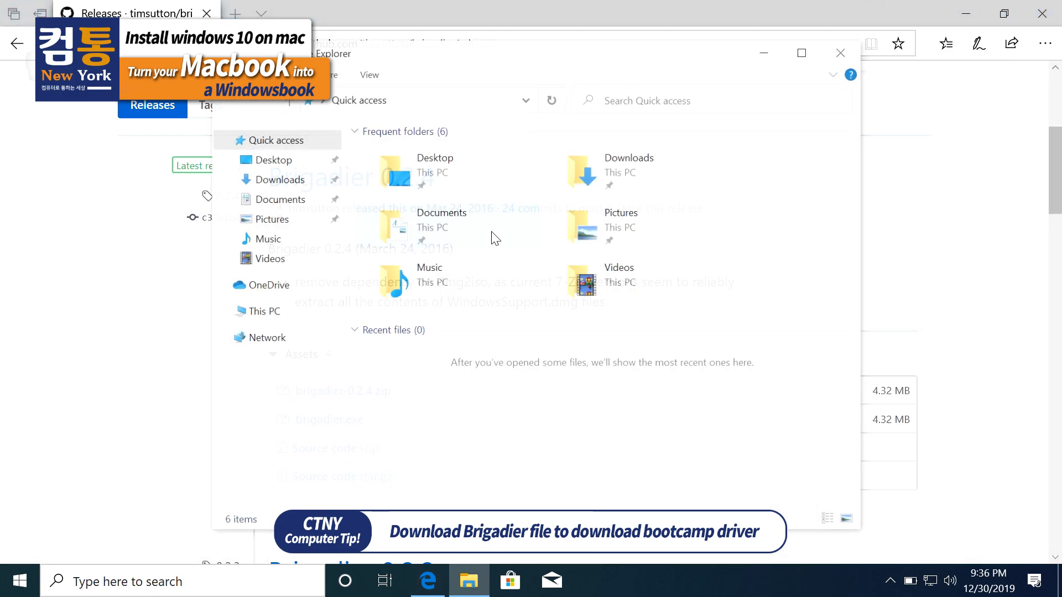
pyautogui.click(282, 180)
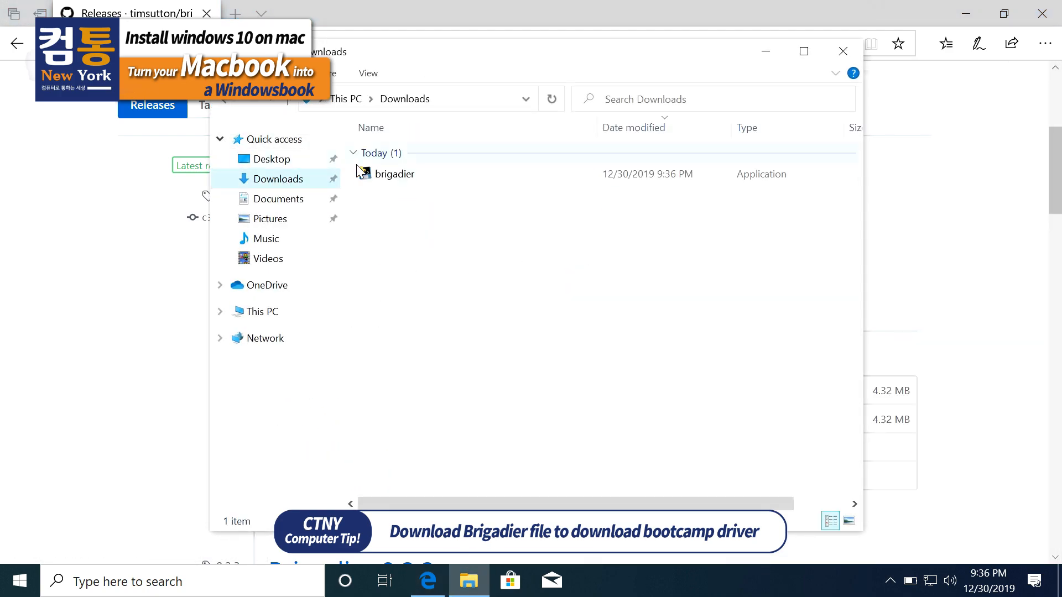
pyautogui.rightClick(390, 178)
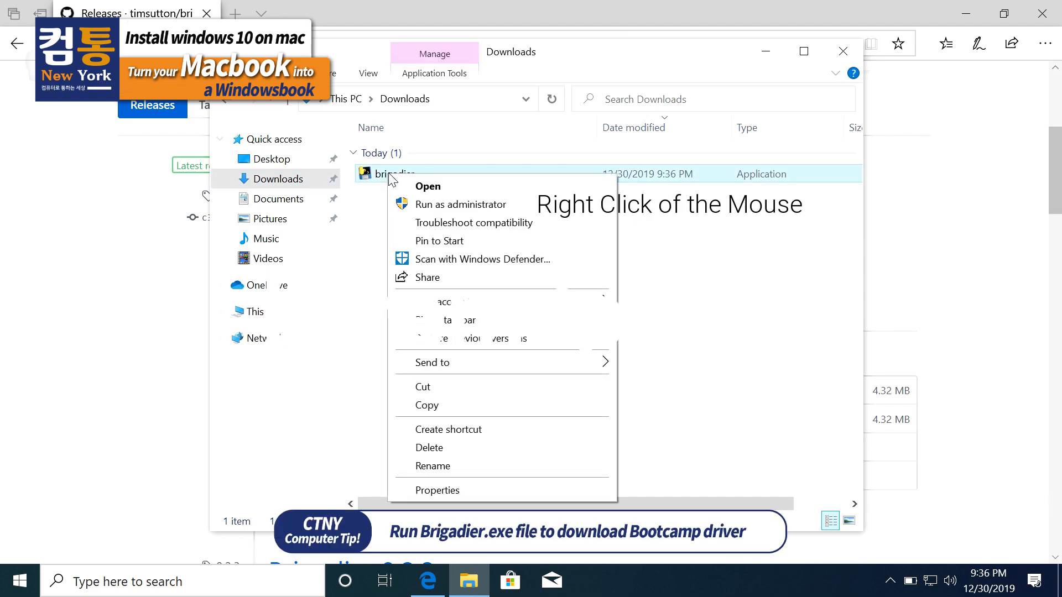
pyautogui.click(442, 206)
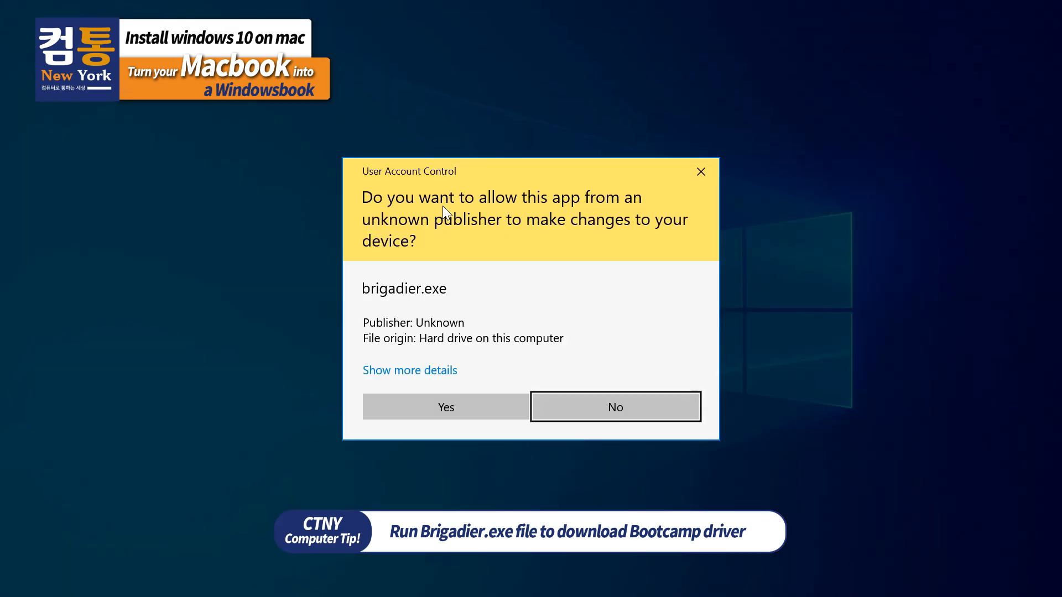
pyautogui.click(475, 400)
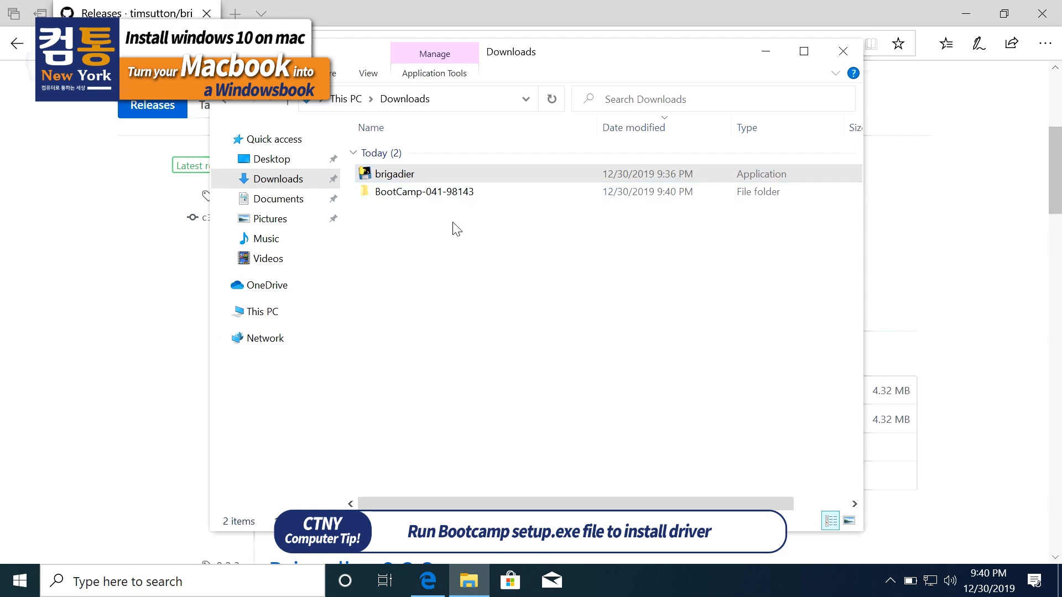
# Open the BootCamp subfolder inside the downloaded BootCamp-041-98143 folder.
pyautogui.click(458, 198)
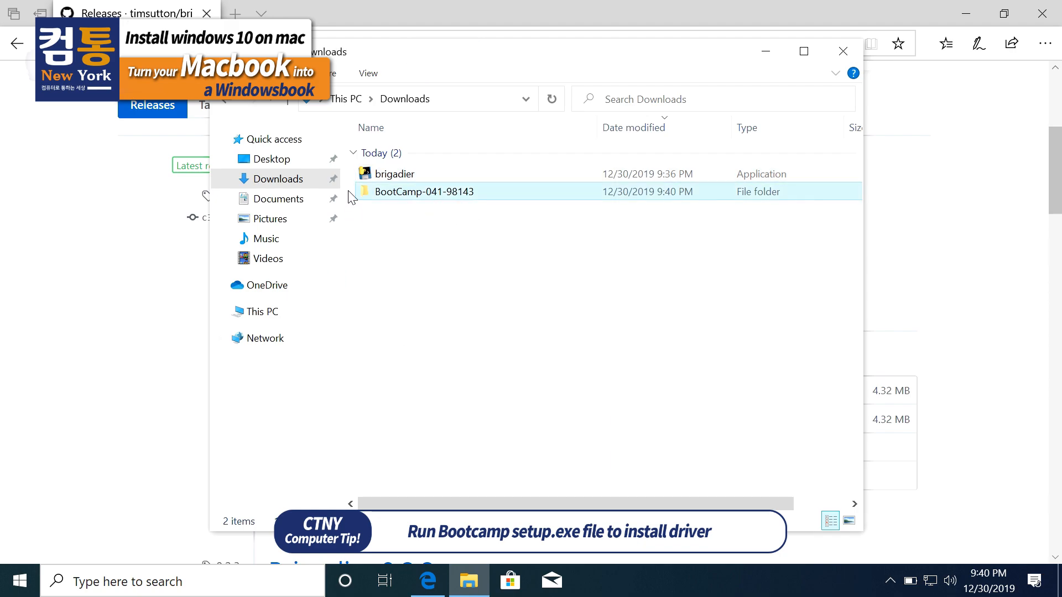
pyautogui.doubleClick(434, 194)
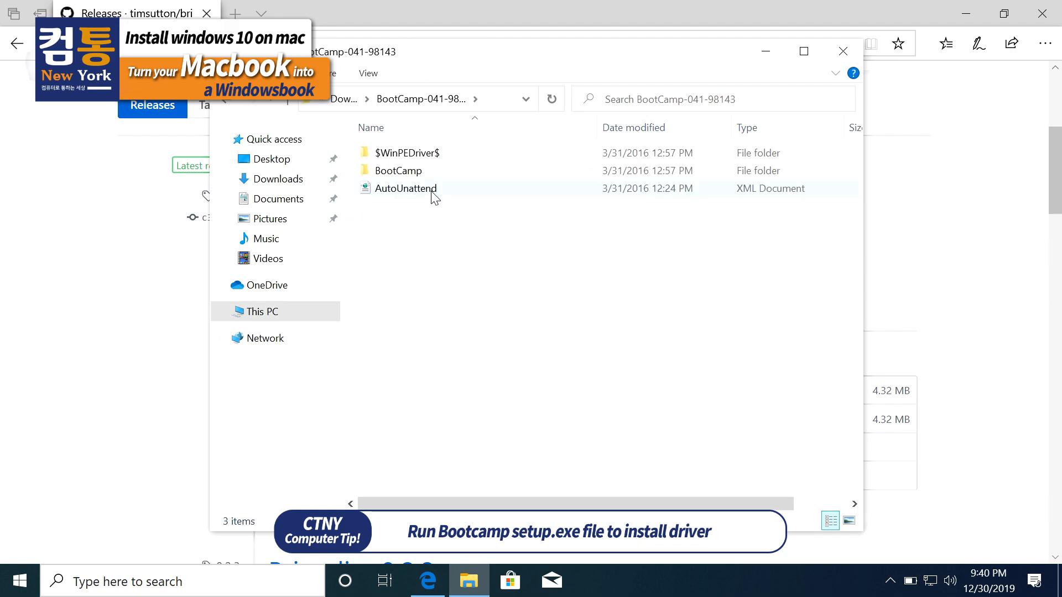
pyautogui.doubleClick(416, 172)
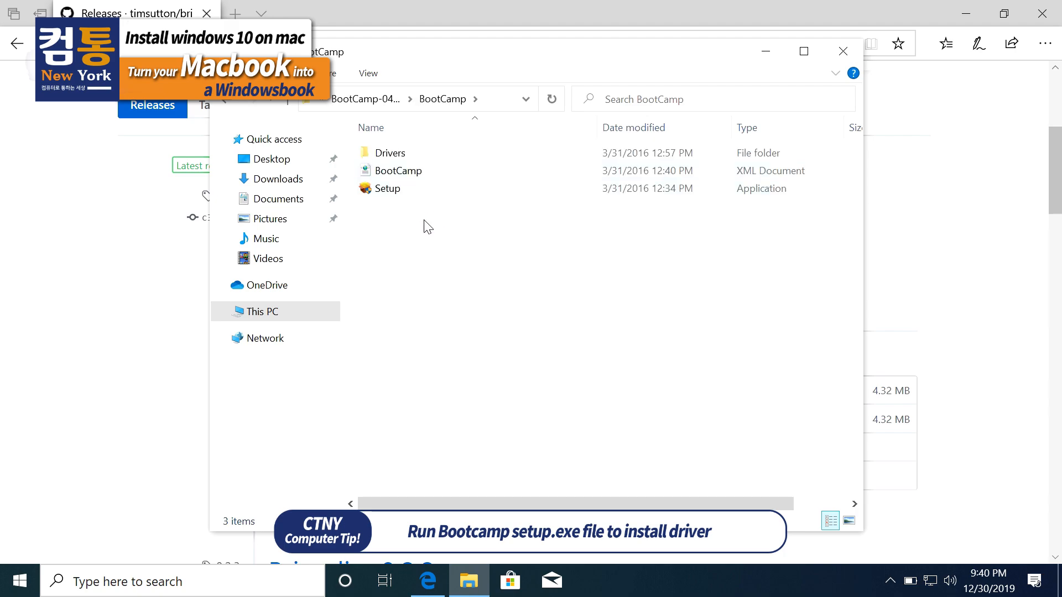
# Run Setup from the BootCamp folder, allow it to make changes, and complete the Boot Camp installation with the Repair option.
pyautogui.click(390, 192)
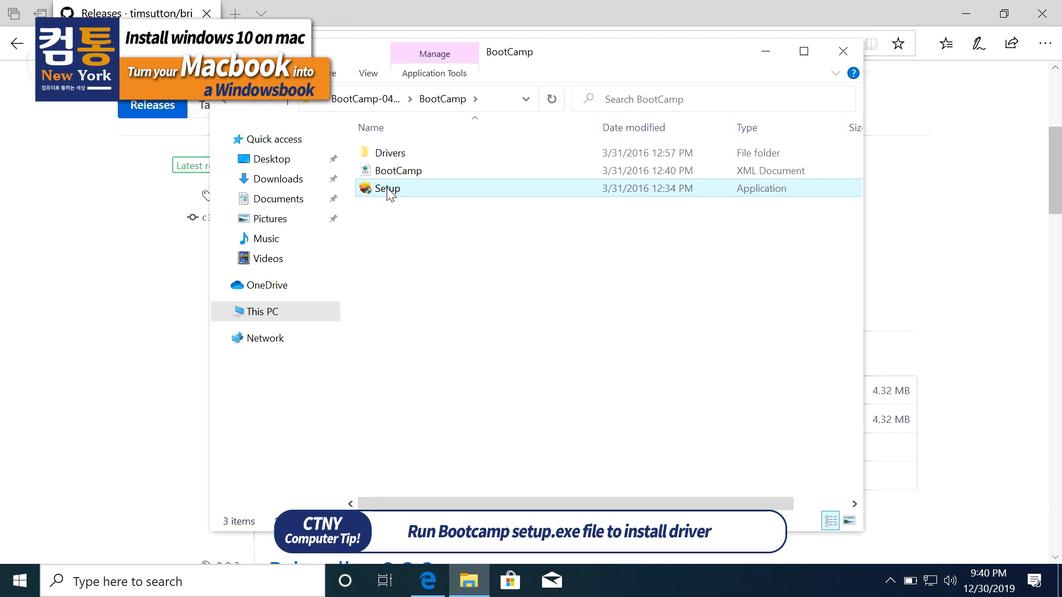
pyautogui.doubleClick(388, 190)
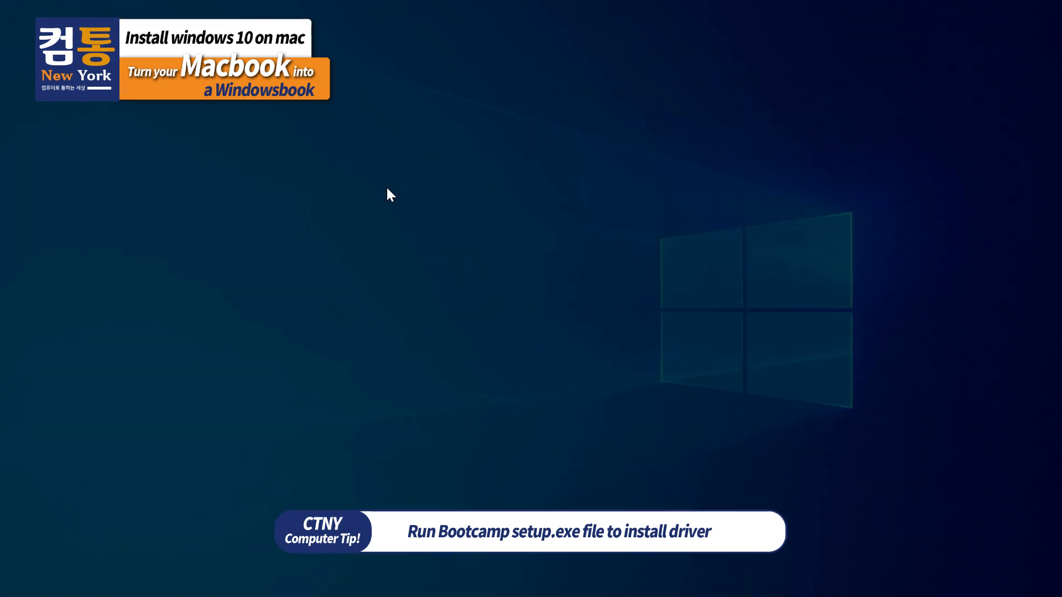
pyautogui.click(478, 405)
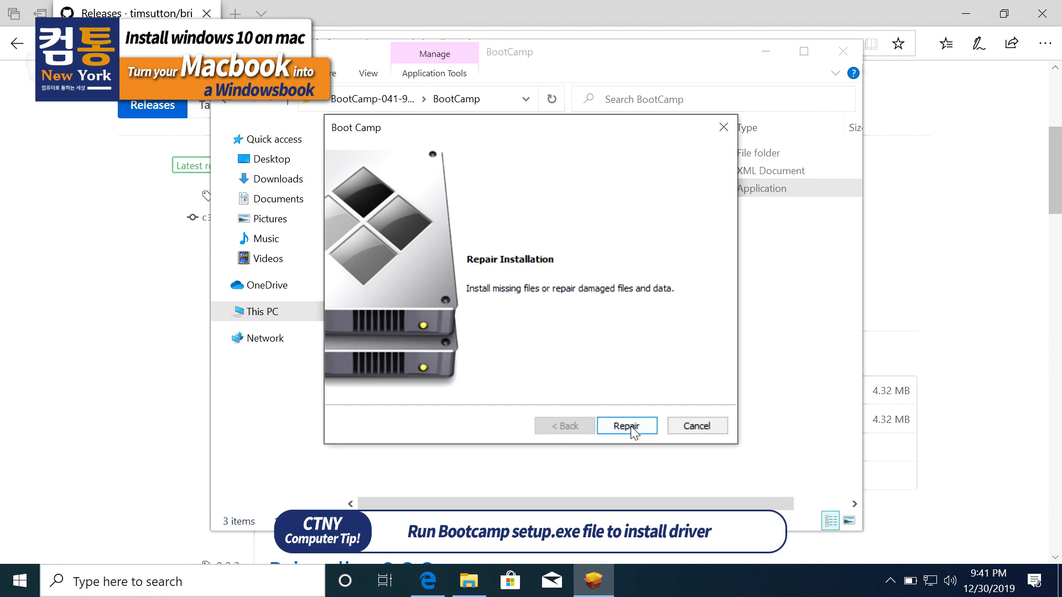
pyautogui.click(631, 427)
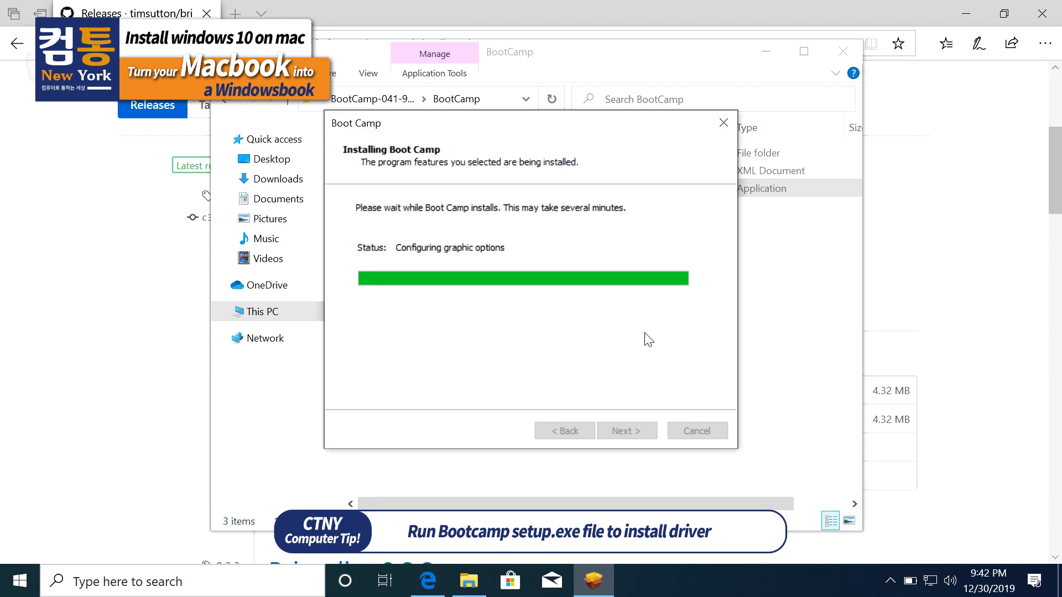
pyautogui.click(645, 423)
pyautogui.click(606, 353)
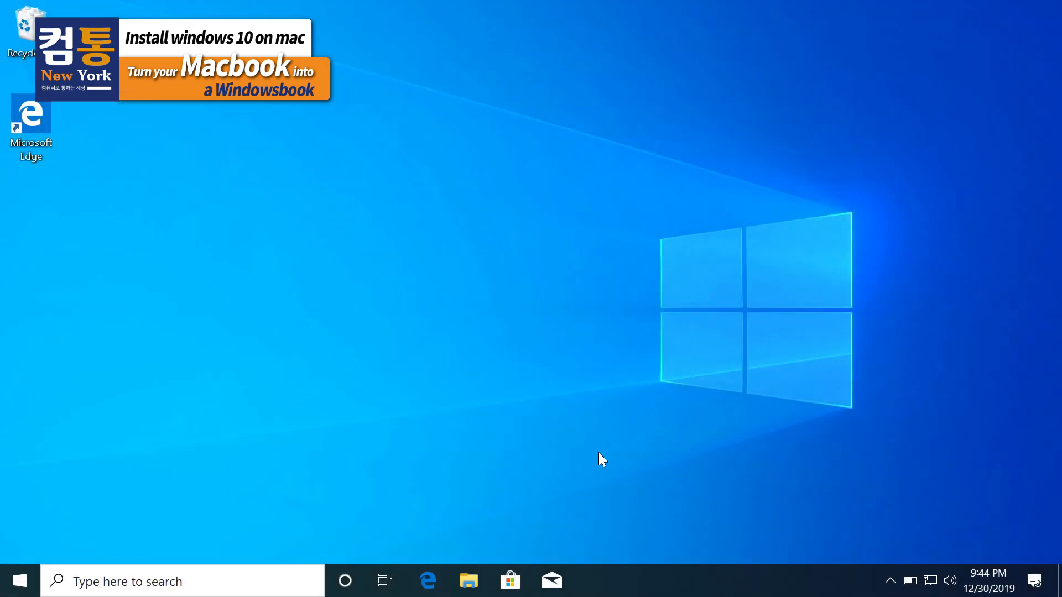
# Open This PC in File Explorer, then open Device Manager to check the installed hardware drivers.
pyautogui.click(468, 581)
pyautogui.click(265, 312)
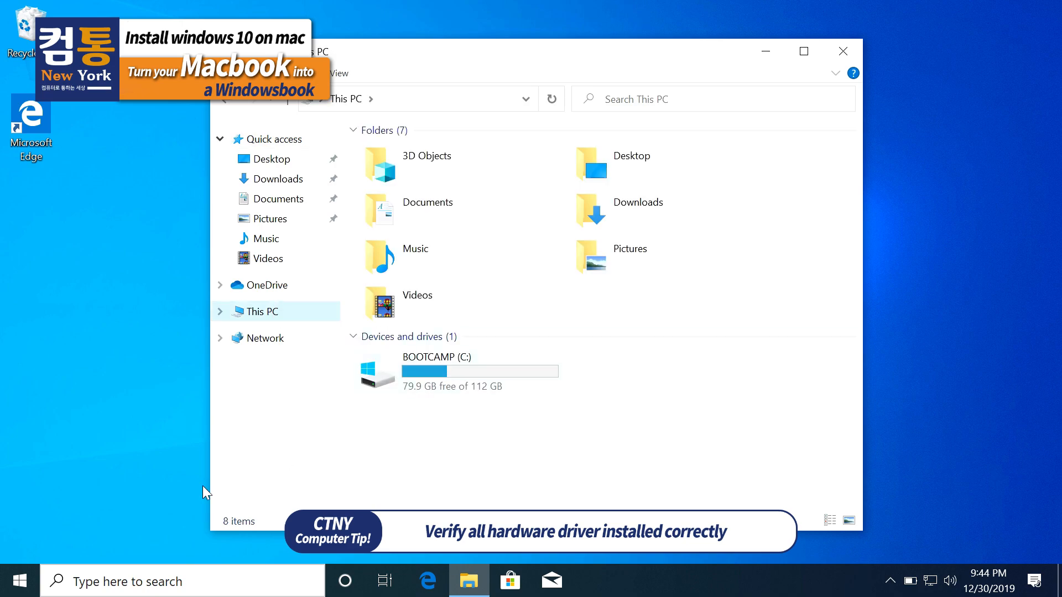
pyautogui.rightClick(20, 580)
pyautogui.click(114, 231)
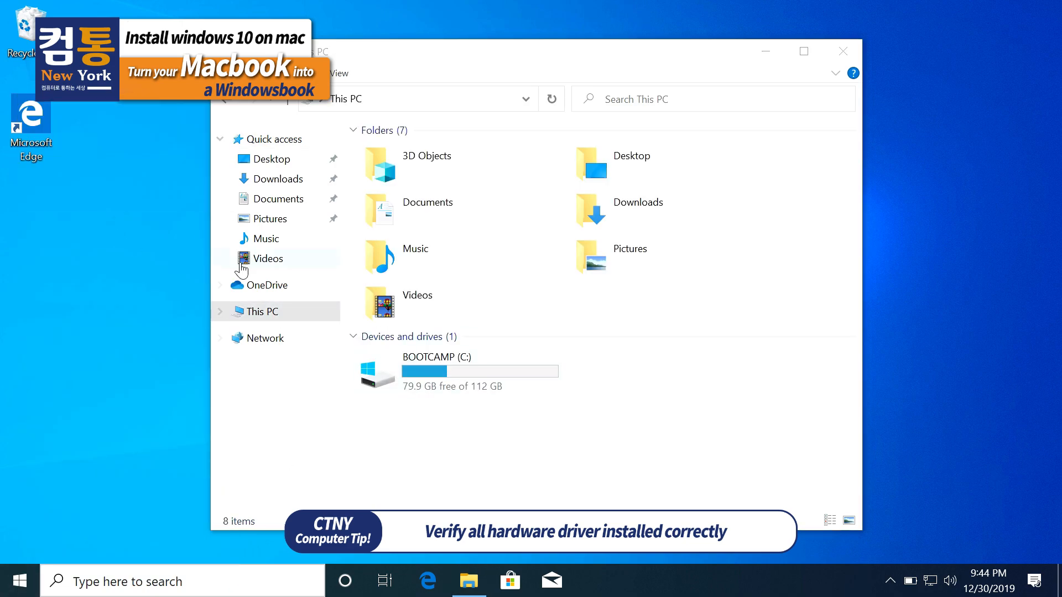
# Expand the USB, system, storage, sound, software, sensor and processor categories in Device Manager to check their drivers.
pyautogui.click(92, 428)
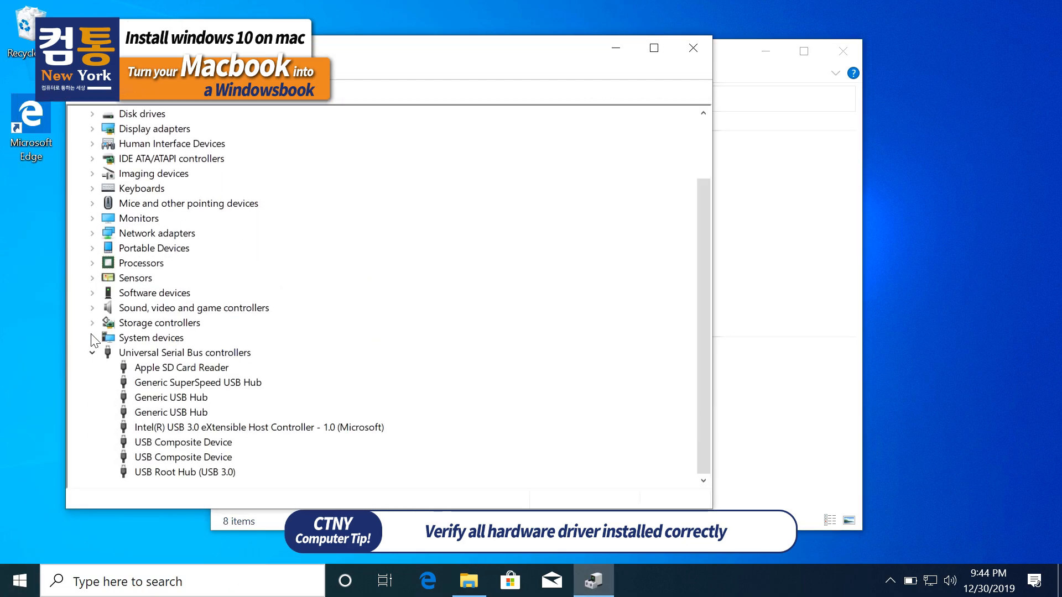
pyautogui.click(92, 337)
pyautogui.scroll(-1, 99, 277)
pyautogui.scroll(4, 101, 249)
pyautogui.click(92, 233)
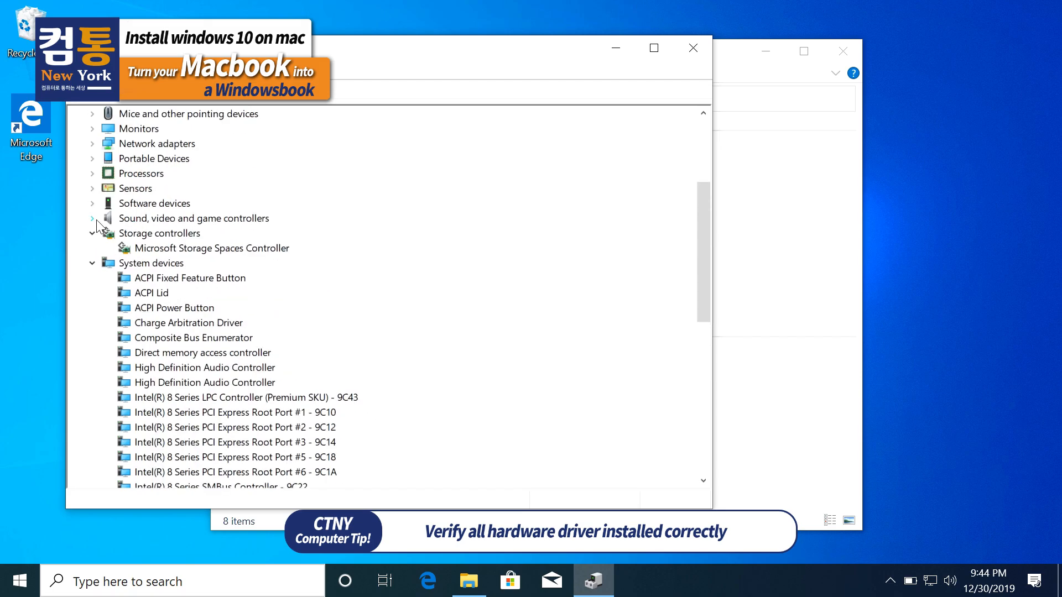
pyautogui.click(92, 218)
pyautogui.click(91, 203)
pyautogui.click(92, 188)
pyautogui.click(91, 173)
# Expand Portable Devices, Network adapters, Monitors, Mice and other pointing devices, and Keyboards to check their drivers.
pyautogui.scroll(3, 94, 306)
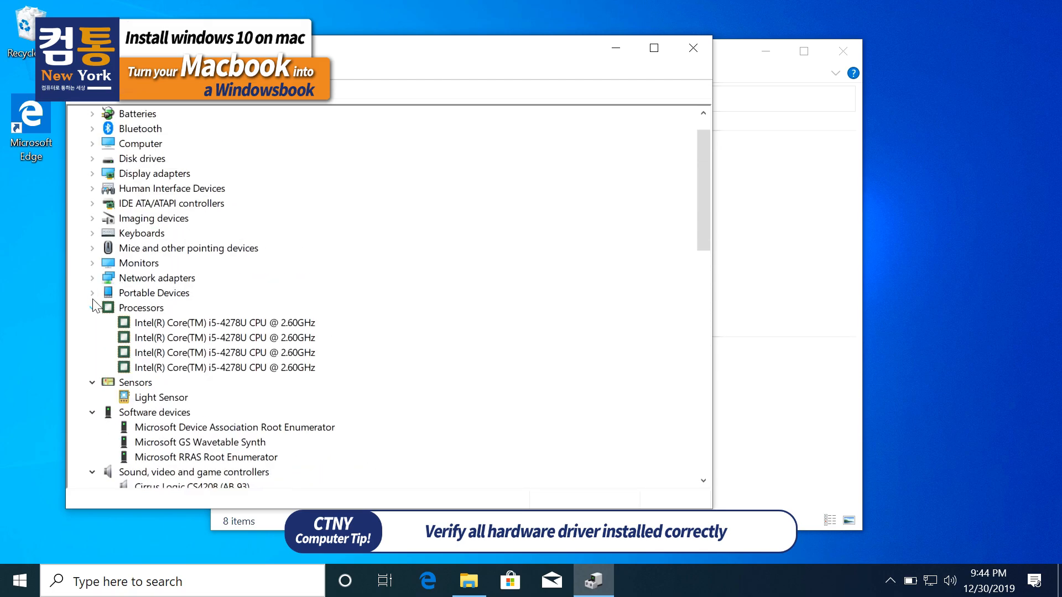
pyautogui.click(92, 292)
pyautogui.click(92, 278)
pyautogui.click(92, 263)
pyautogui.click(92, 247)
pyautogui.click(91, 233)
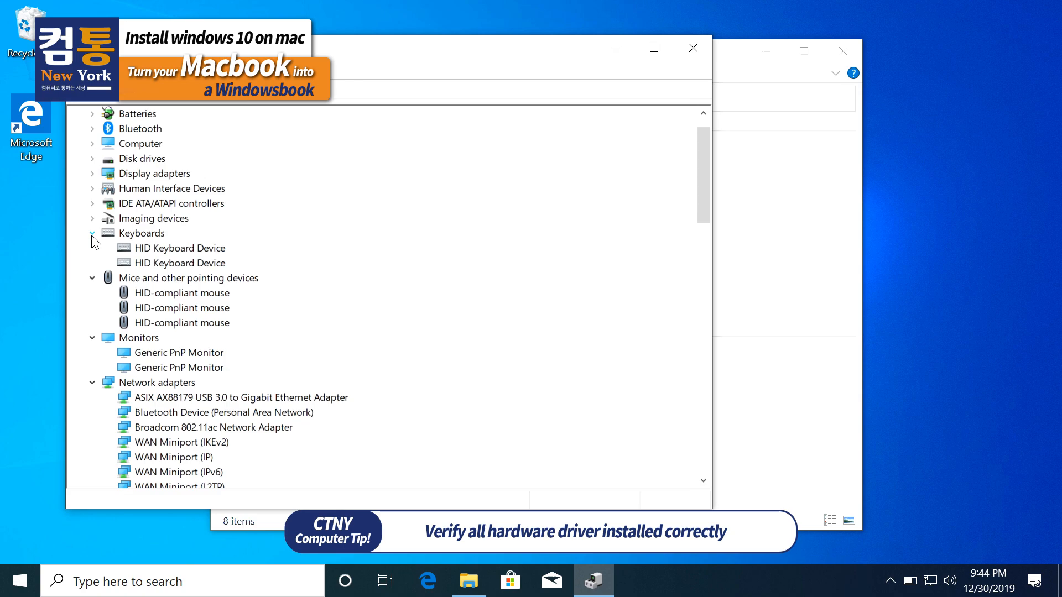
# Check the drivers in the remaining categories from Imaging devices up to Batteries, and close Device Manager and File Explorer.
pyautogui.click(92, 217)
pyautogui.click(92, 203)
pyautogui.click(92, 188)
pyautogui.click(92, 173)
pyautogui.click(92, 158)
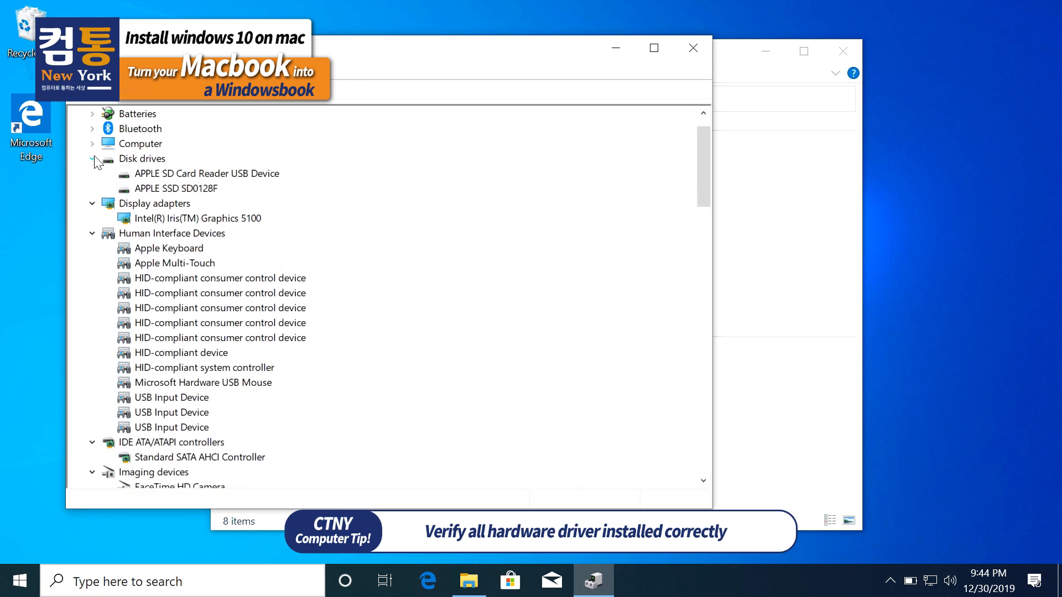
pyautogui.click(92, 143)
pyautogui.click(91, 128)
pyautogui.click(92, 113)
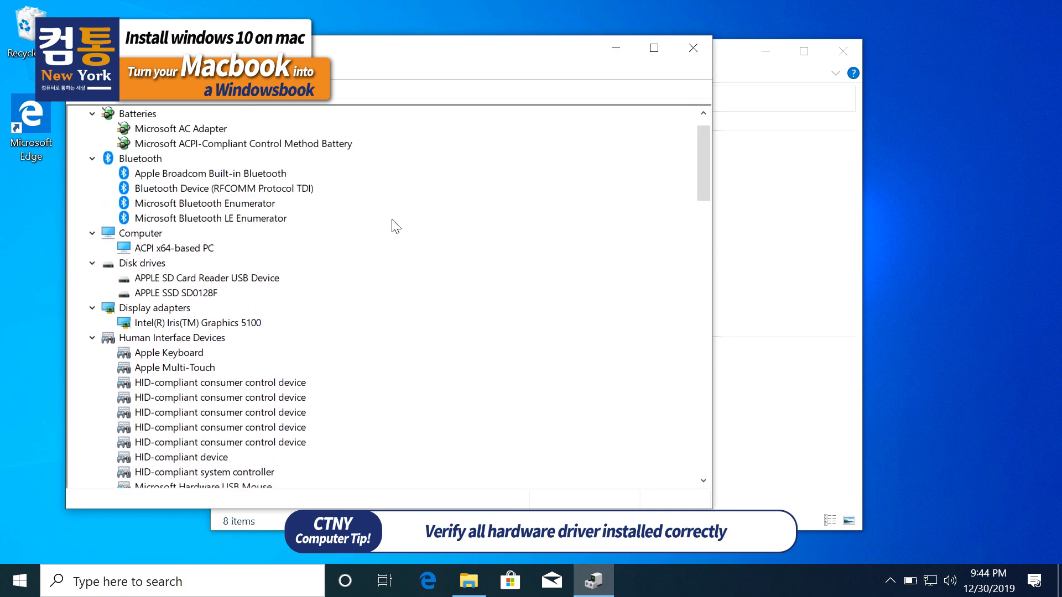
pyautogui.click(694, 48)
pyautogui.click(843, 51)
# Open the Boot Camp Control Panel, allow it to make changes, review the Keyboard and Trackpad settings, and confirm them.
pyautogui.click(890, 580)
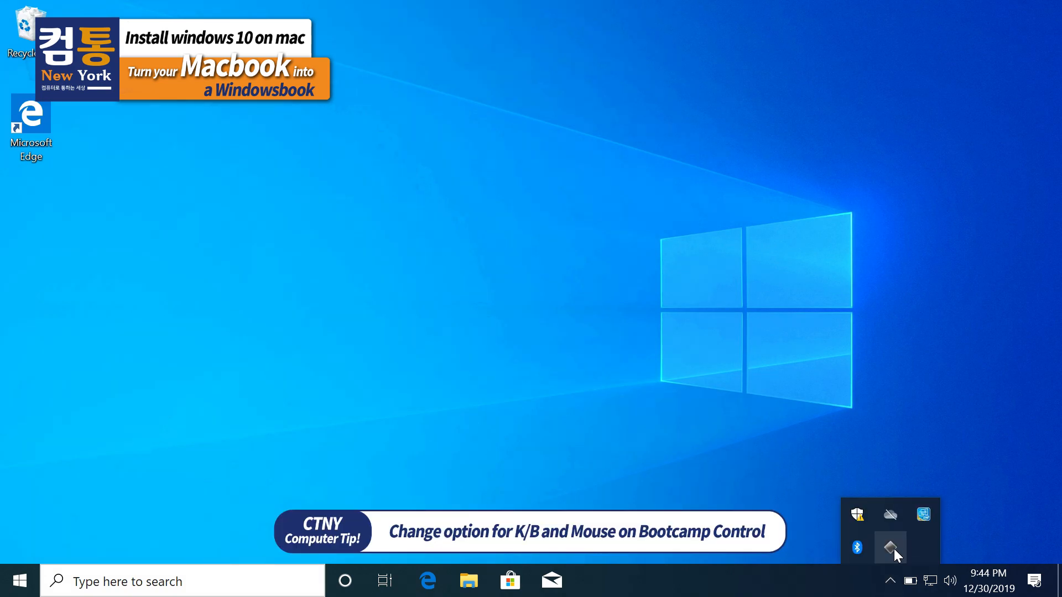
pyautogui.rightClick(892, 547)
pyautogui.click(920, 513)
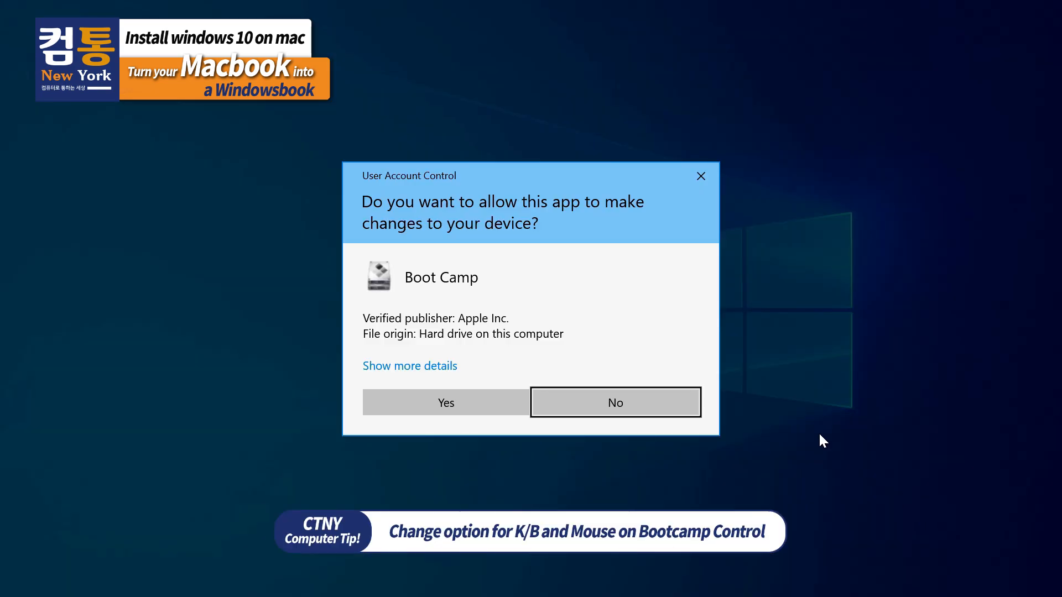
pyautogui.click(479, 411)
pyautogui.click(382, 156)
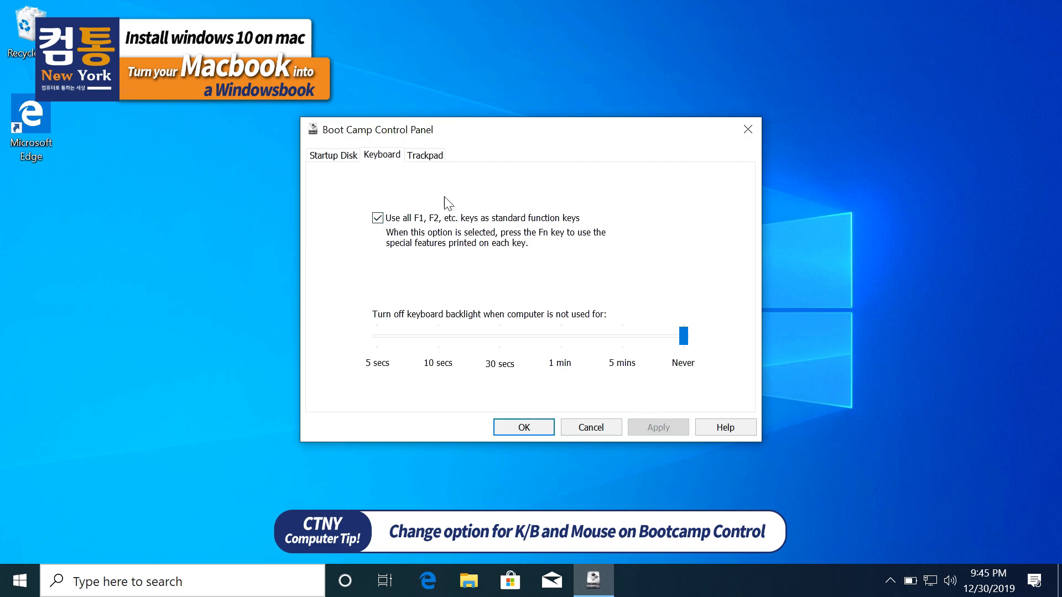
pyautogui.click(425, 155)
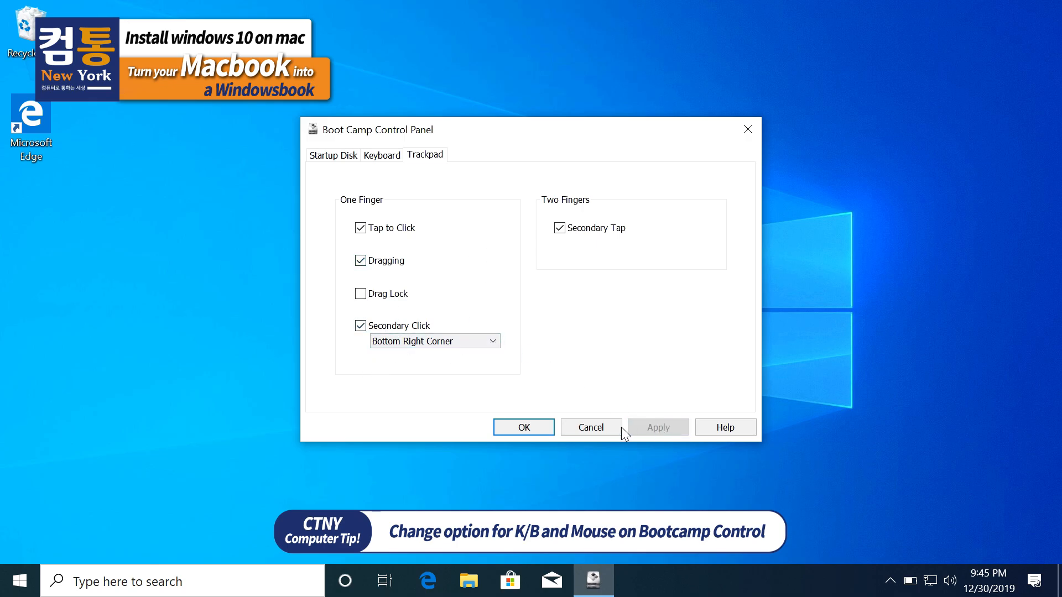
pyautogui.click(525, 428)
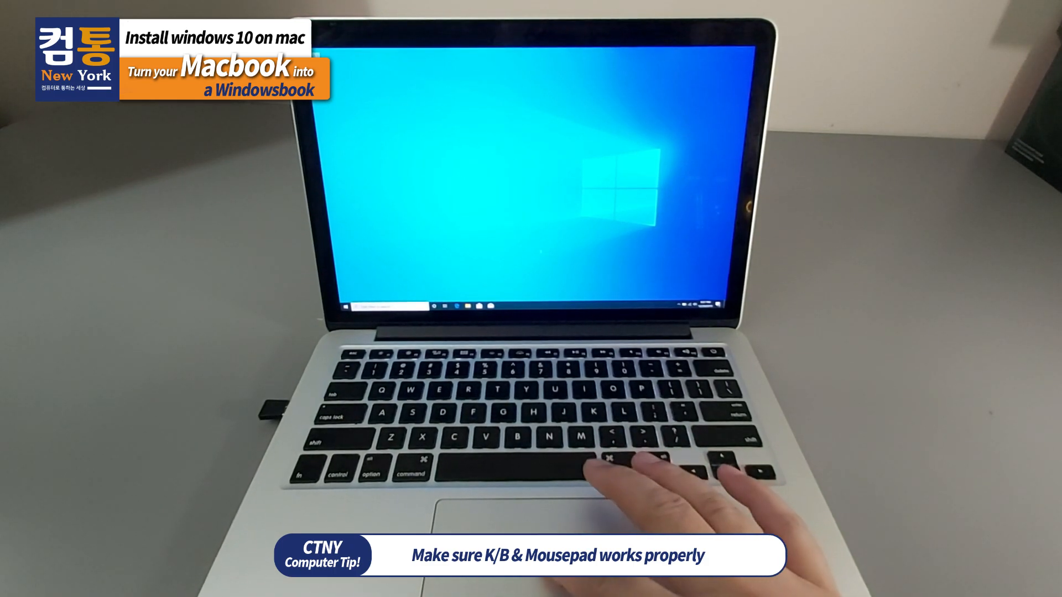
# Test the trackpad by opening a news article in Microsoft Edge, scrolling through it both ways, and closing all tabs.
pyautogui.click(458, 306)
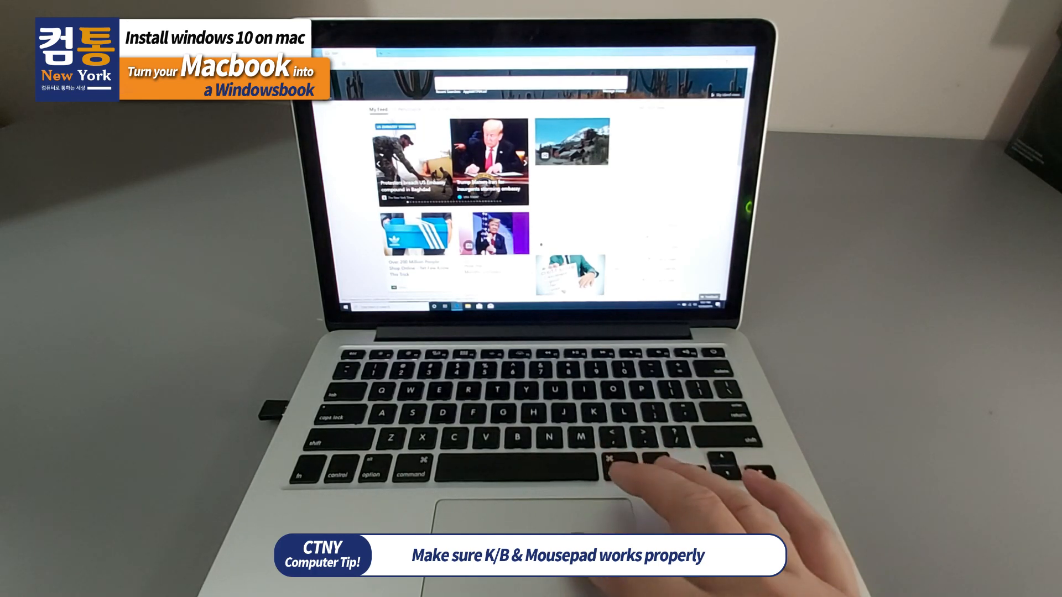
pyautogui.click(501, 199)
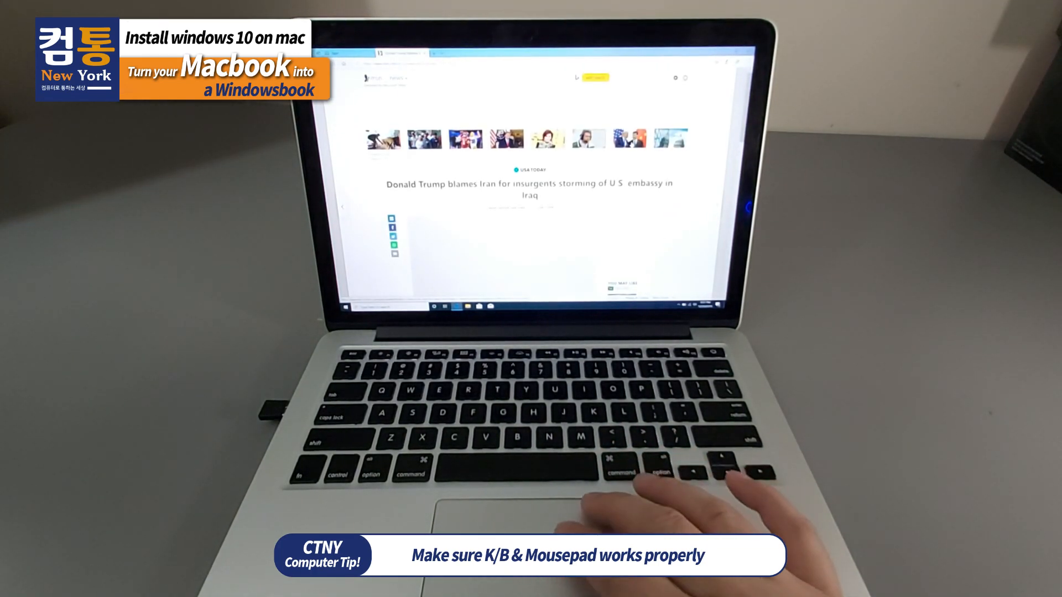
pyautogui.scroll(-10, 501, 199)
pyautogui.scroll(8, 501, 199)
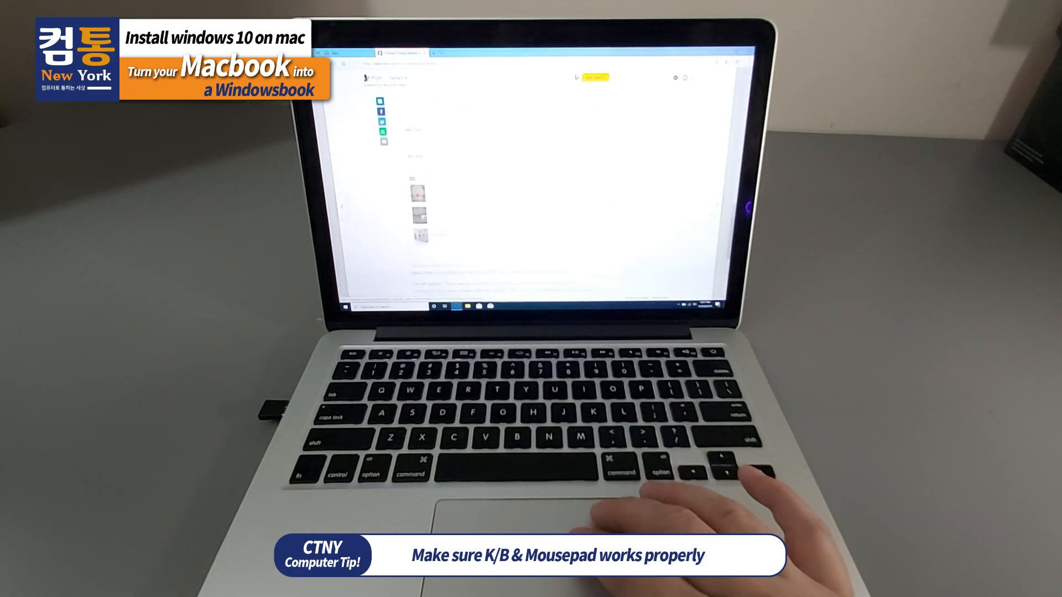
pyautogui.scroll(4, 501, 200)
pyautogui.scroll(-4, 501, 199)
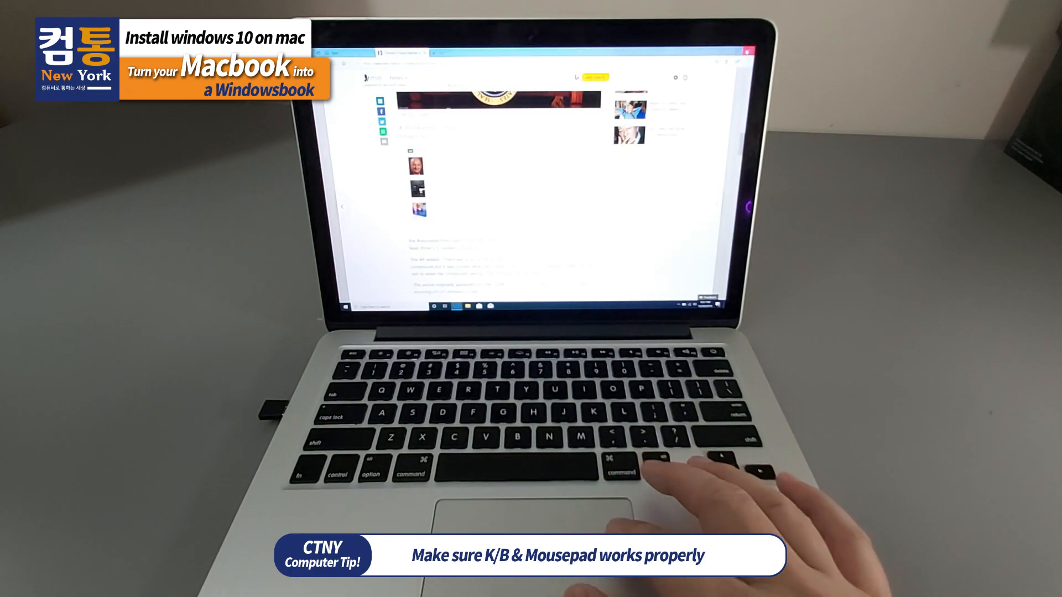
pyautogui.click(750, 52)
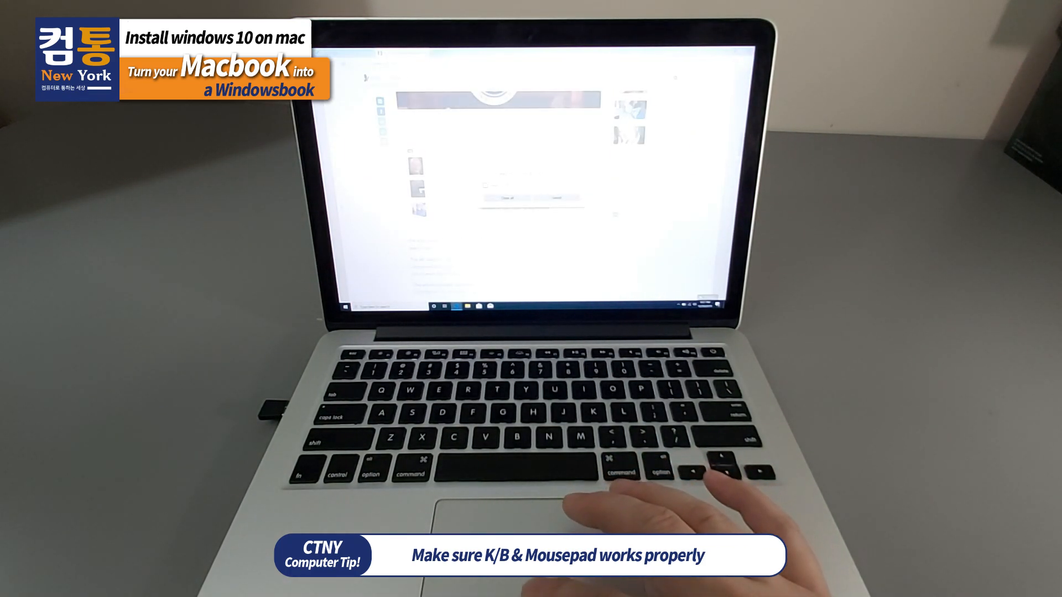
pyautogui.click(506, 198)
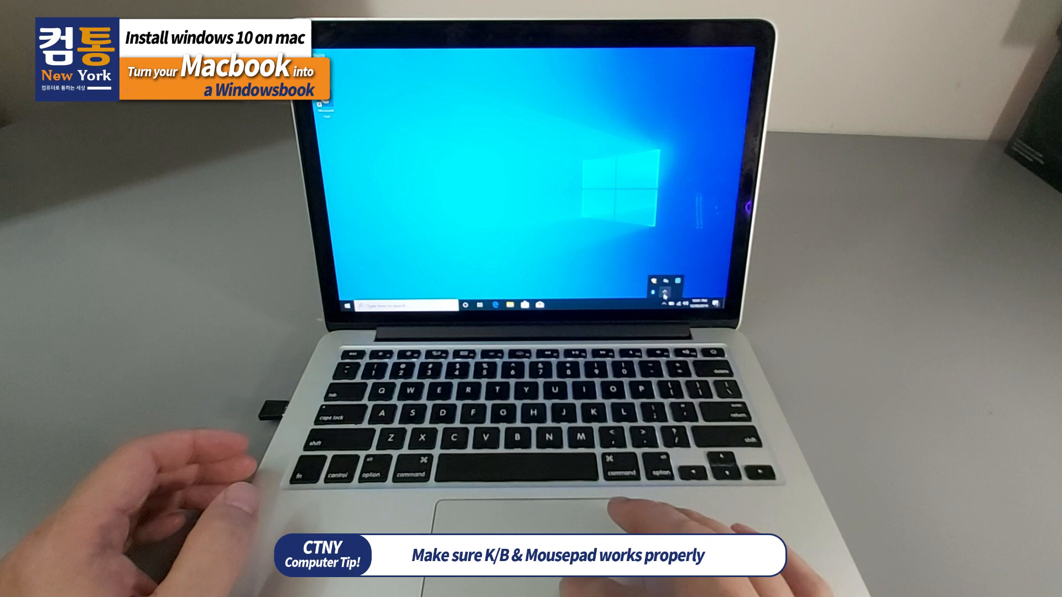
# Reopen the Boot Camp Control Panel, allow it to make changes, view its keyboard settings, and close it.
pyautogui.click(695, 284)
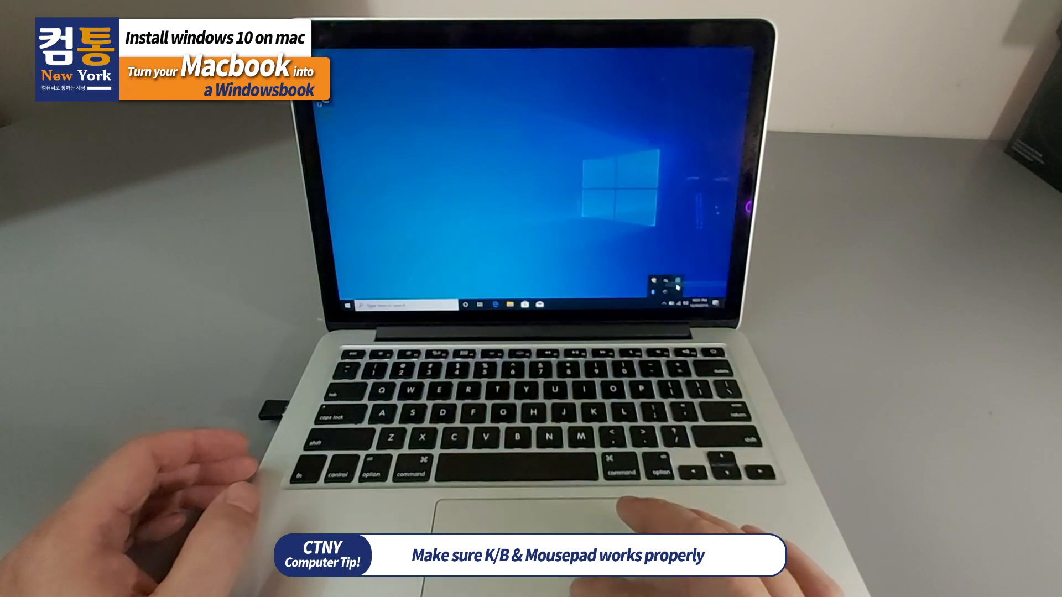
pyautogui.click(496, 229)
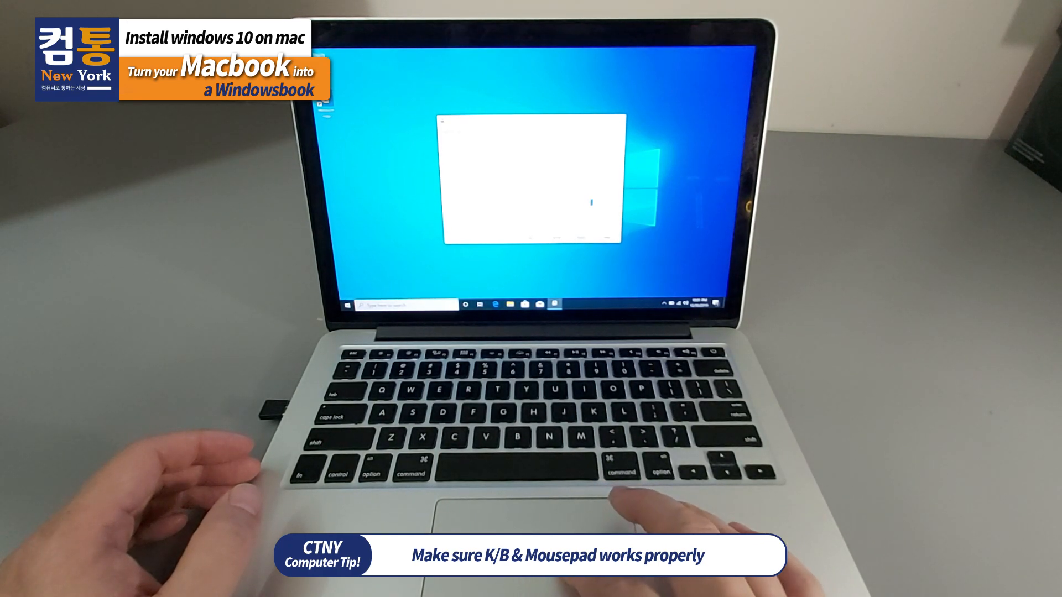
pyautogui.click(620, 119)
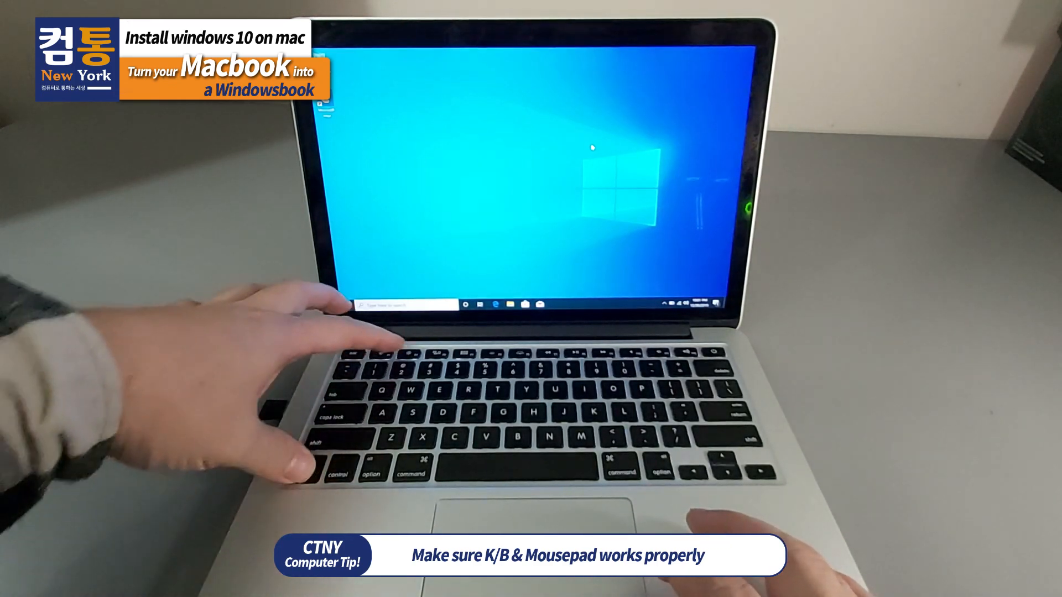
# Test the display brightness in both directions, and increase the keyboard backlight and the sound volume.
pyautogui.press('fn+F2')
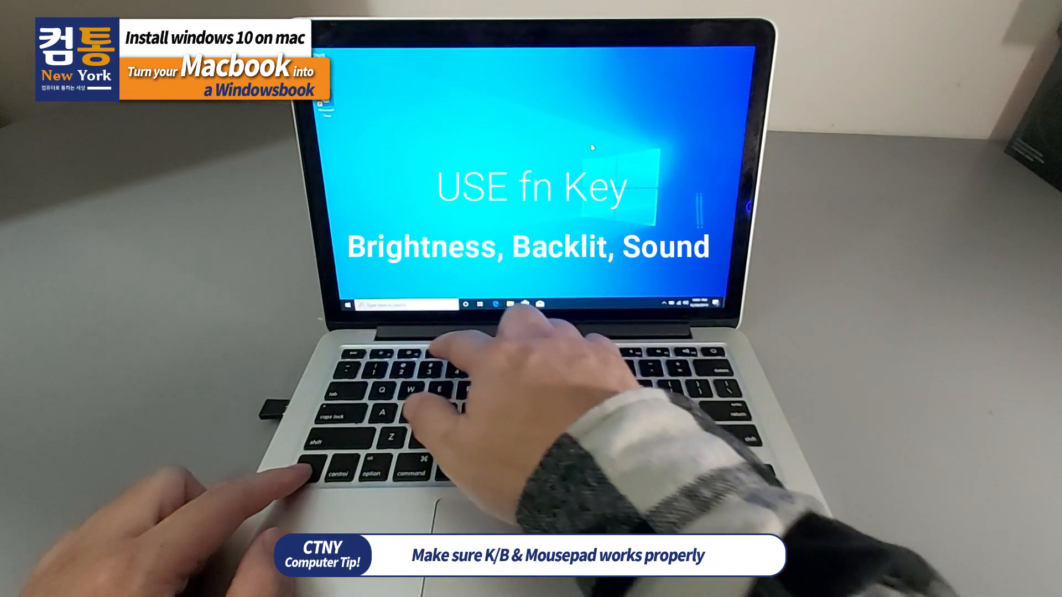
pyautogui.press('fn+F2')
pyautogui.press('fn+F1')
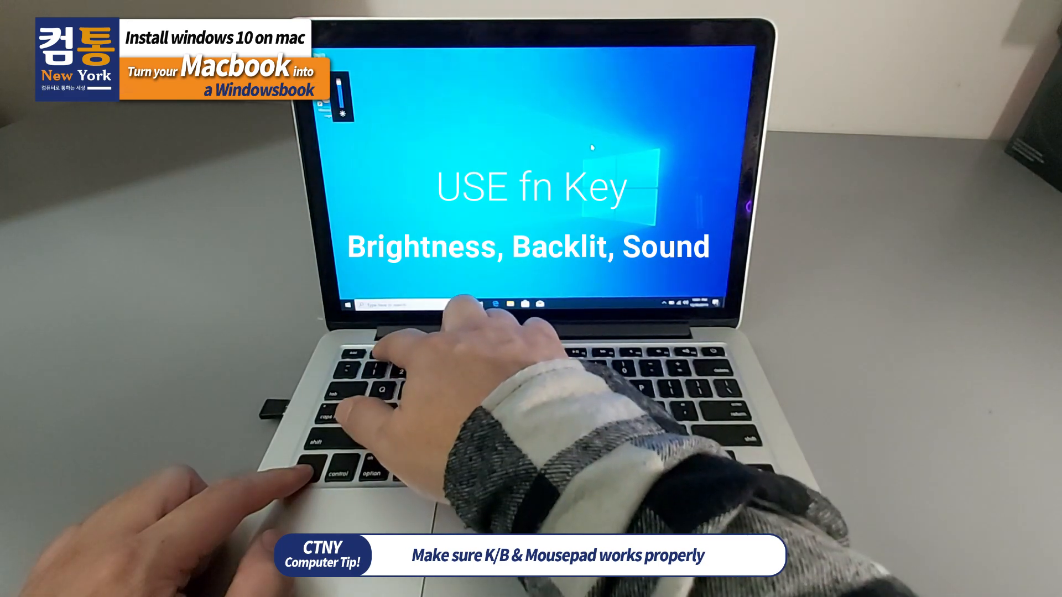
pyautogui.press('fn+F2')
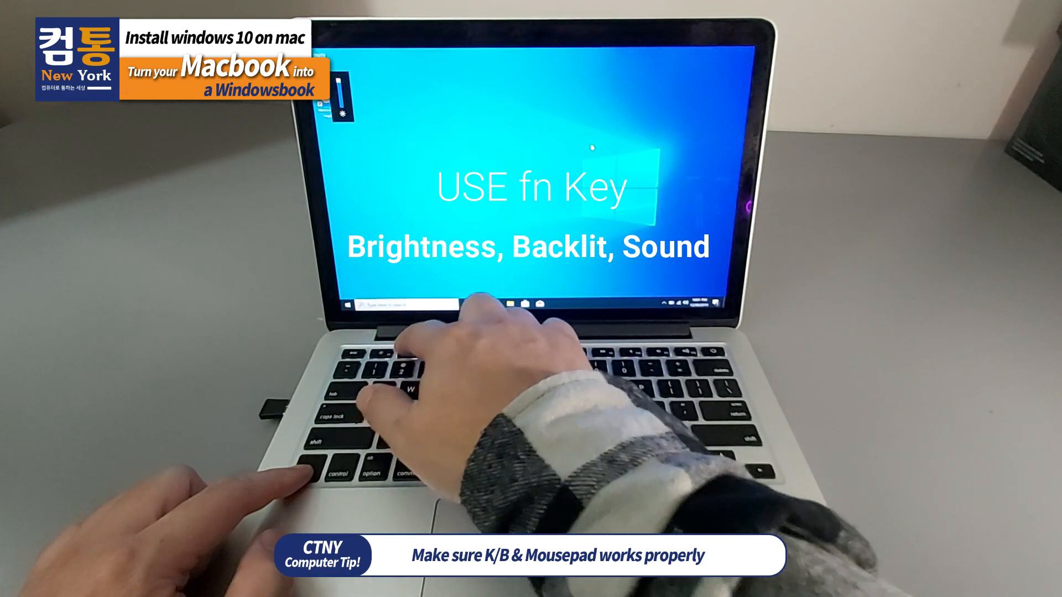
pyautogui.press('fn+F6')
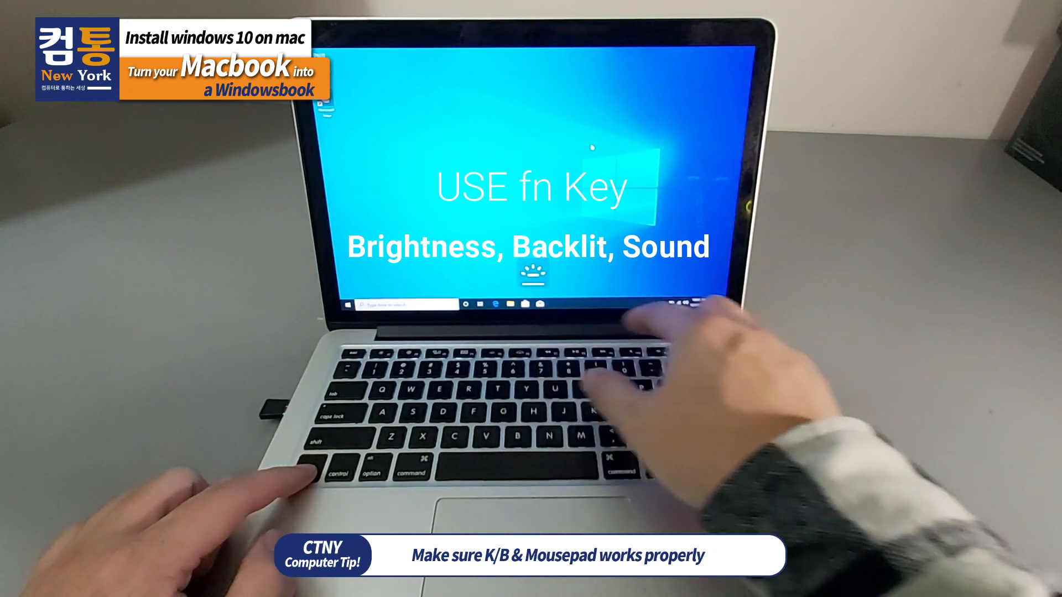
pyautogui.press('fn+F12')
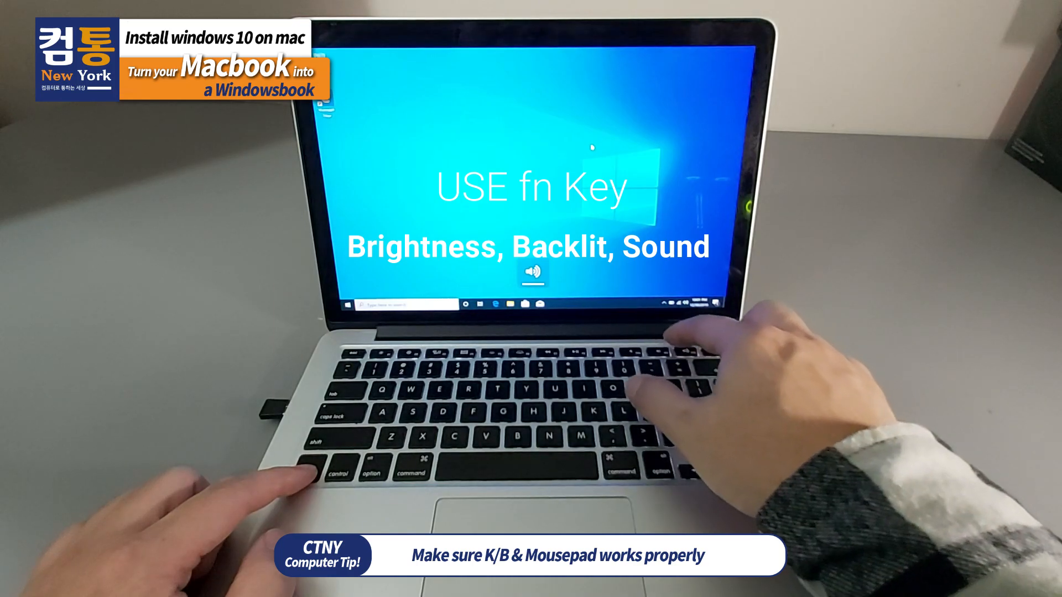